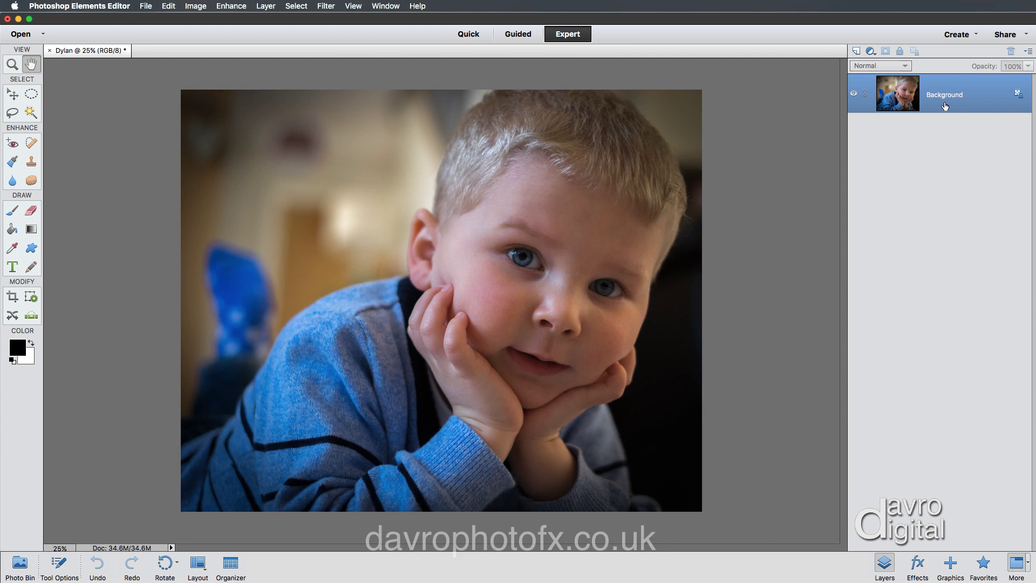
- Duplicate the Background layer and rename the copy Image
{"action": "left_click_drag", "start_coordinate": [945, 107], "coordinate": [945, 102]}
{"action": "key", "text": "super+j"}
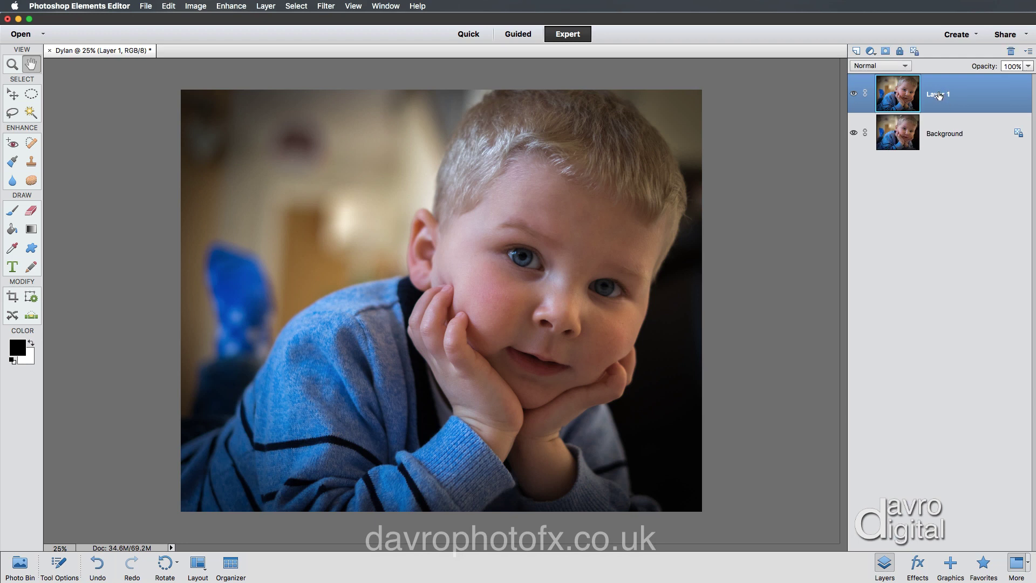
{"action": "double_click", "coordinate": [939, 93]}
{"action": "key", "text": "BackSpace"}
{"action": "key", "text": "Return"}
- Scale the Image layer down proportionally to about 80% with Free Transform, and centre it horizontally near the canvas's upper edge
{"action": "left_click", "coordinate": [203, 12]}
{"action": "mouse_move", "coordinate": [216, 30]}
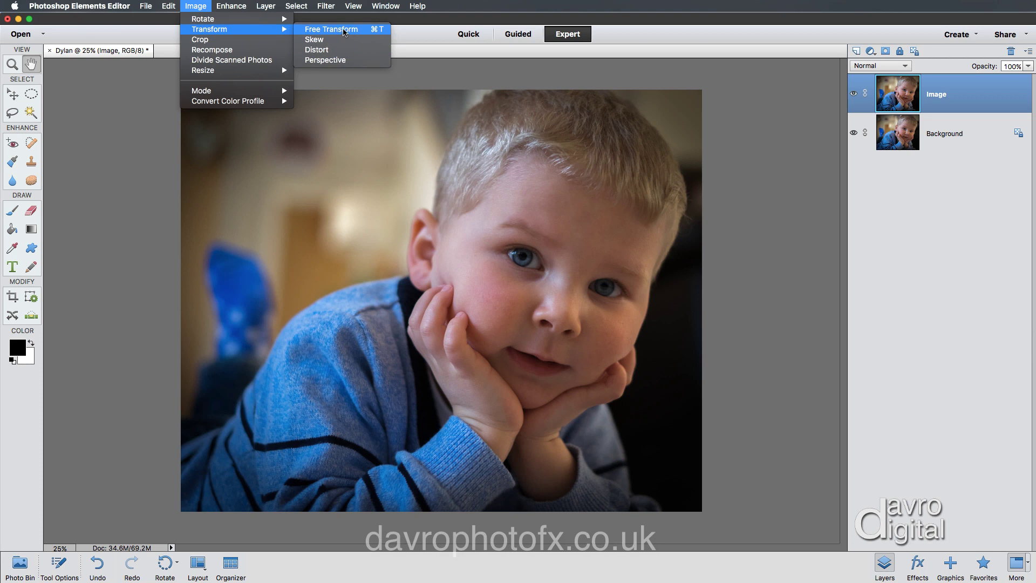
{"action": "left_click", "coordinate": [343, 32]}
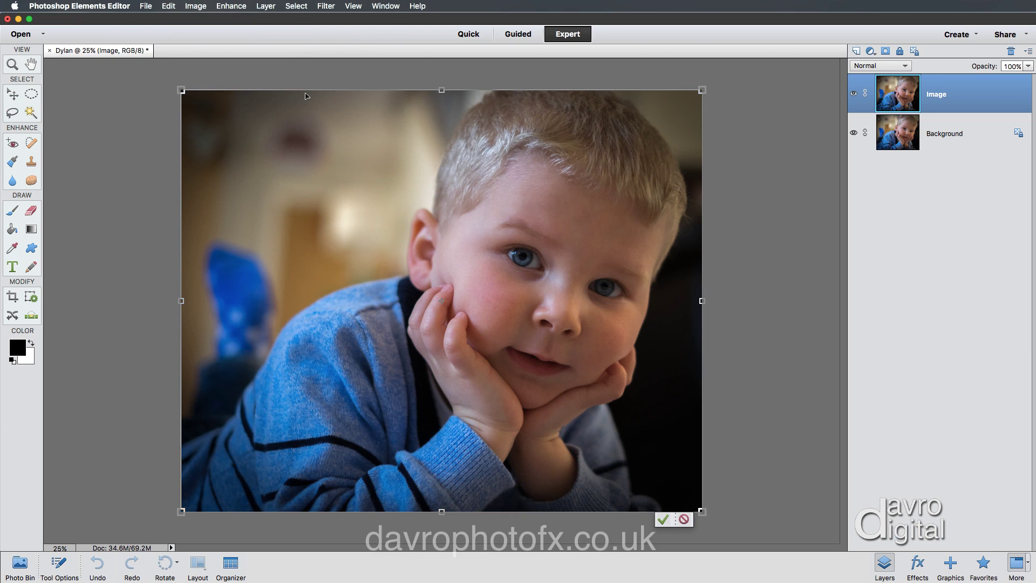
{"action": "left_click", "coordinate": [336, 119]}
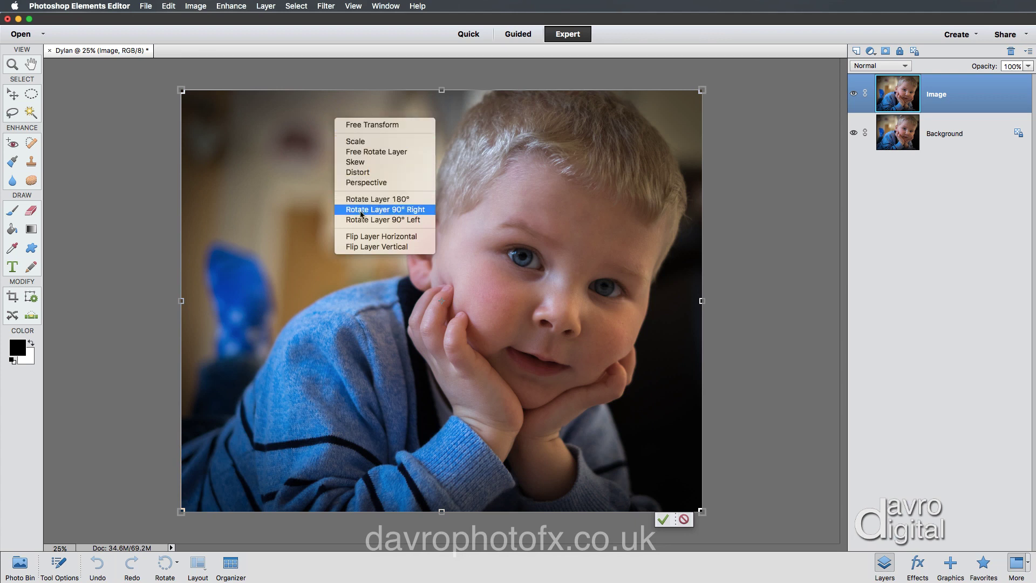
{"action": "left_click", "coordinate": [360, 143]}
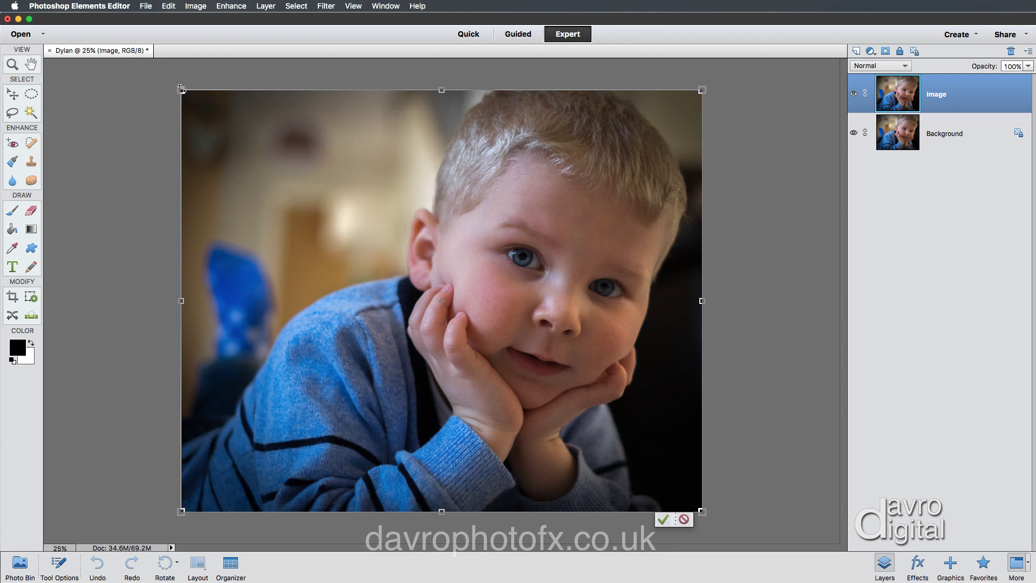
{"action": "left_click_drag", "start_coordinate": [182, 88], "coordinate": [265, 172]}
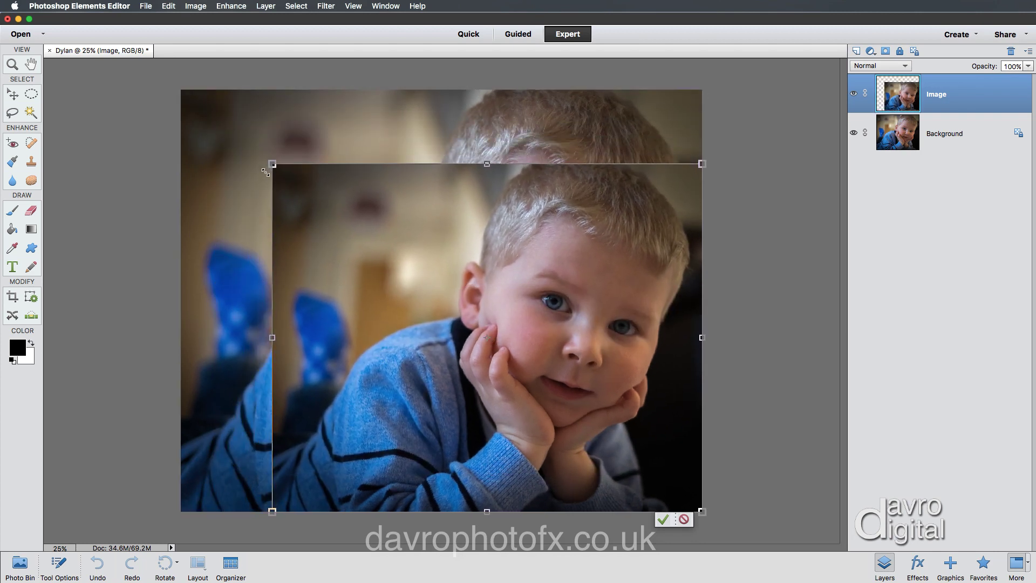
{"action": "left_click_drag", "start_coordinate": [409, 261], "coordinate": [370, 201]}
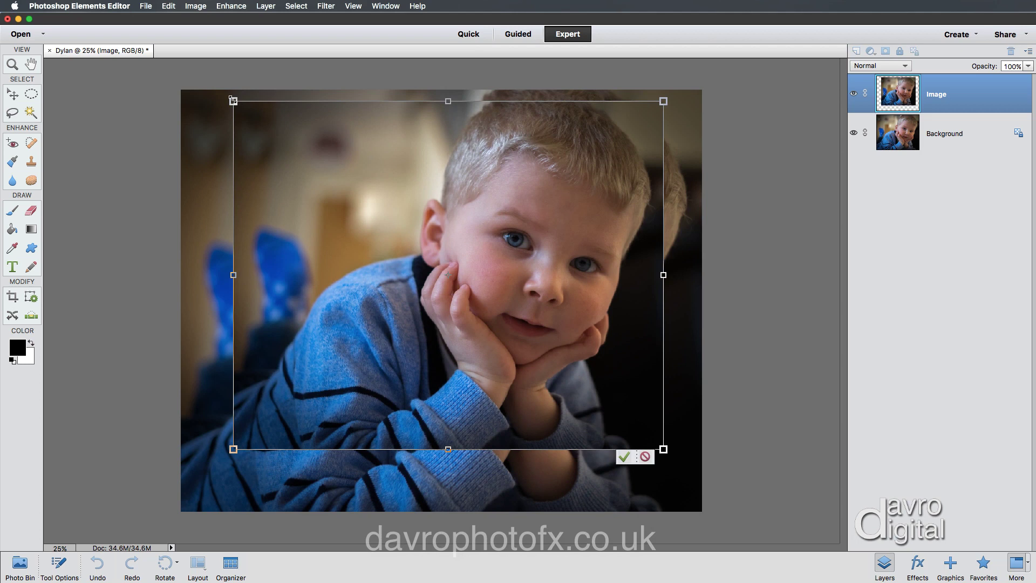
{"action": "left_click_drag", "start_coordinate": [232, 100], "coordinate": [242, 107]}
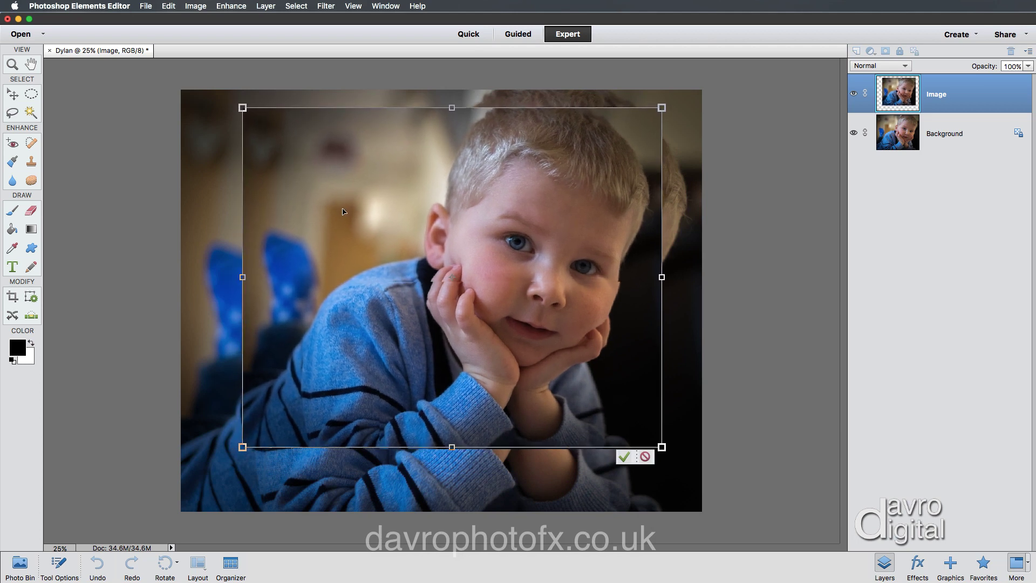
{"action": "left_click_drag", "start_coordinate": [343, 211], "coordinate": [340, 207]}
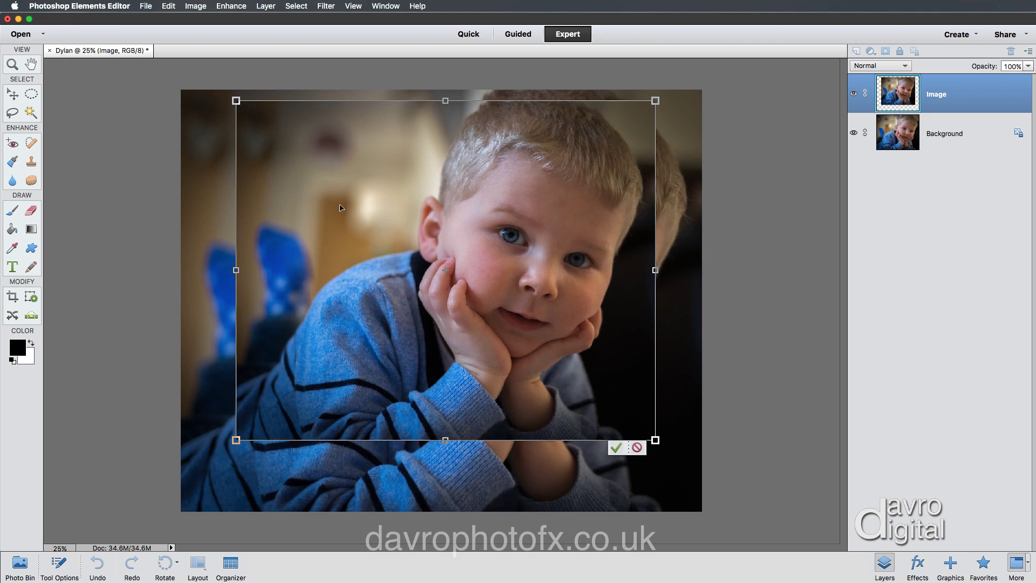
{"action": "key", "text": "h"}
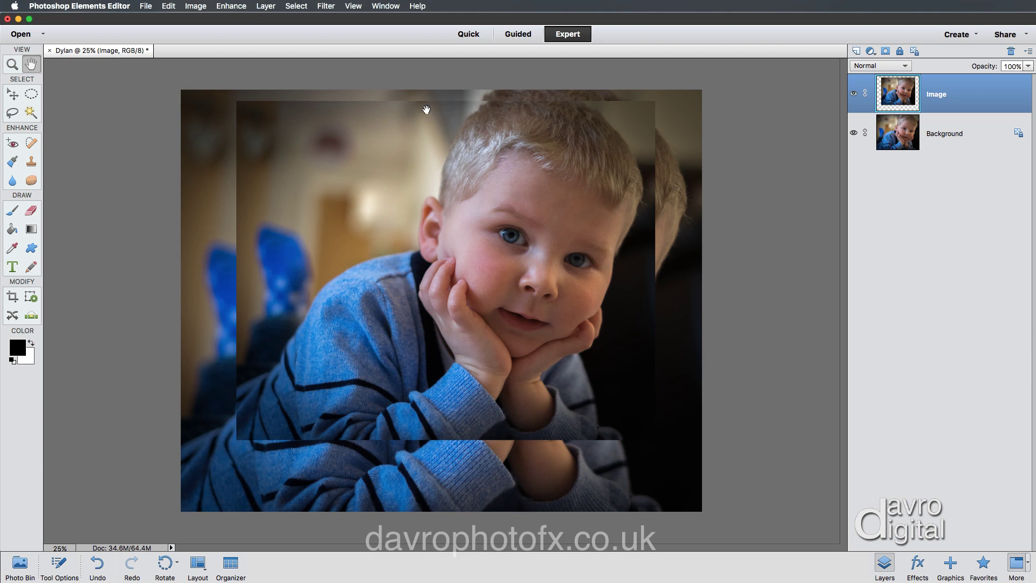
- Load the Image layer's outline as a selection and set up a stroke for it with a width of 16 px
{"action": "left_click", "coordinate": [895, 91], "text": "super"}
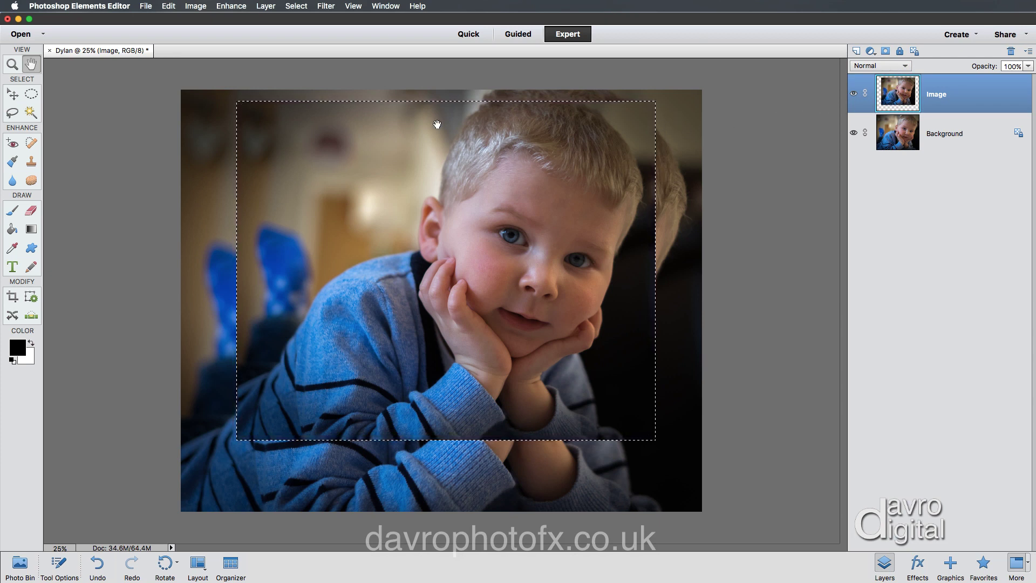
{"action": "left_click", "coordinate": [168, 7]}
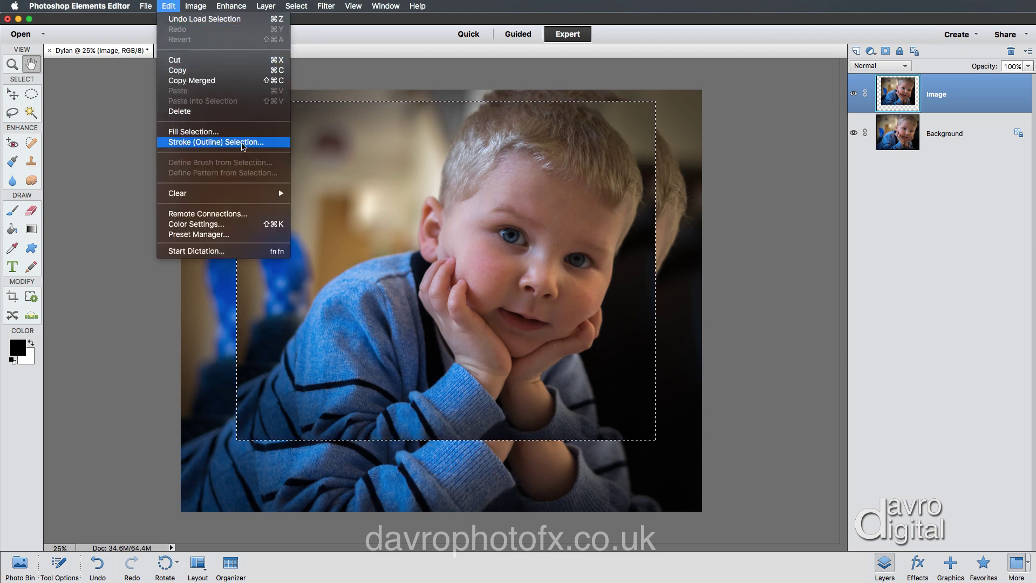
{"action": "left_click", "coordinate": [242, 143]}
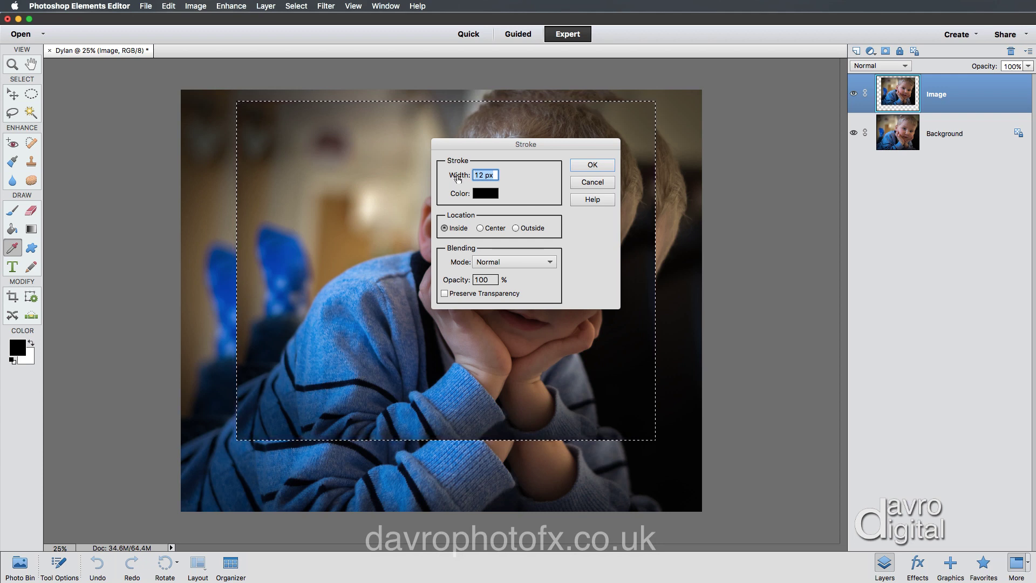
{"action": "left_click_drag", "start_coordinate": [458, 179], "coordinate": [456, 178]}
- Apply the stroke inside the selection in light grey (e5e5e5) and deselect
{"action": "left_click", "coordinate": [486, 193]}
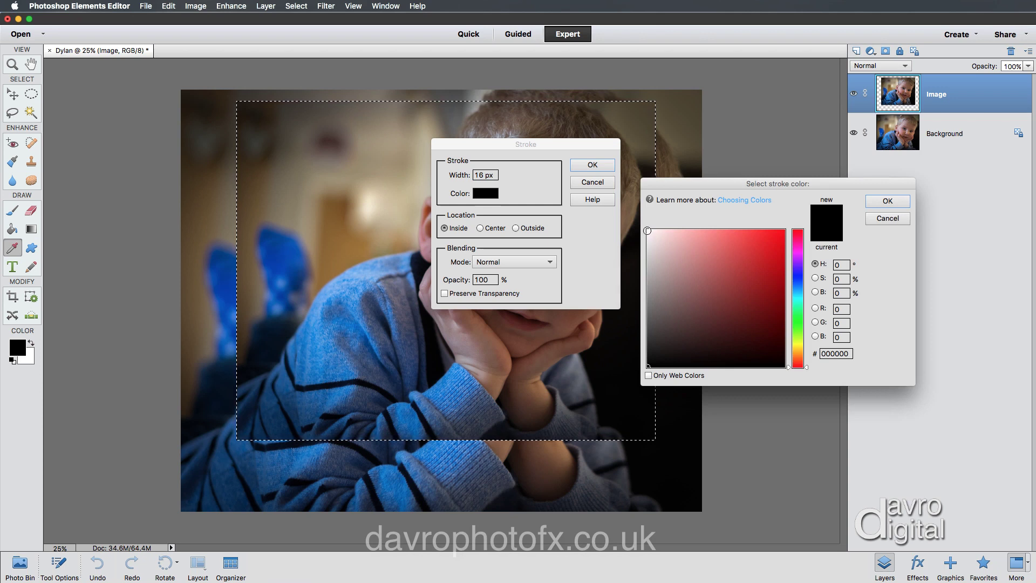
{"action": "left_click", "coordinate": [648, 231]}
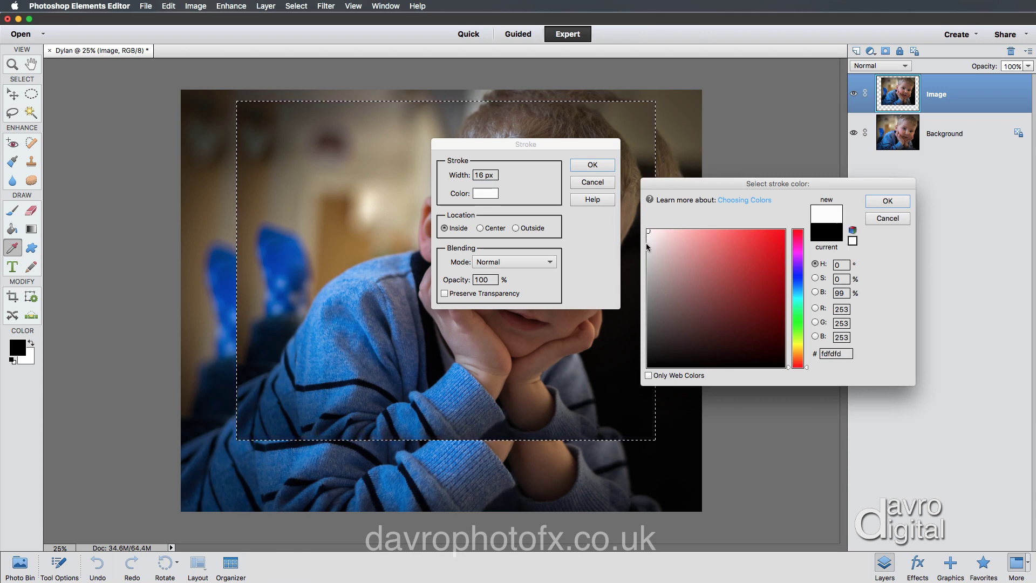
{"action": "left_click", "coordinate": [647, 245]}
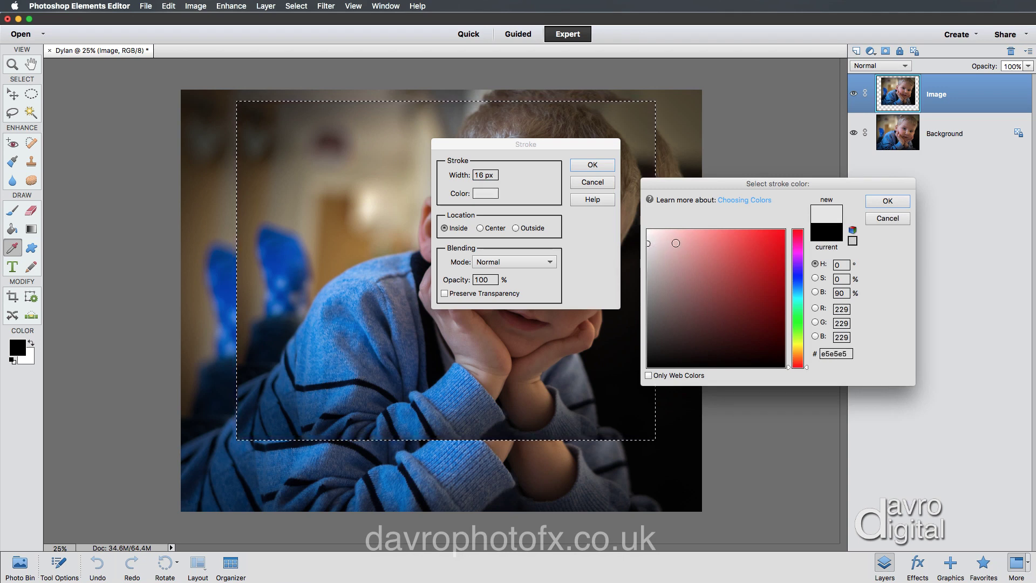
{"action": "left_click", "coordinate": [886, 201]}
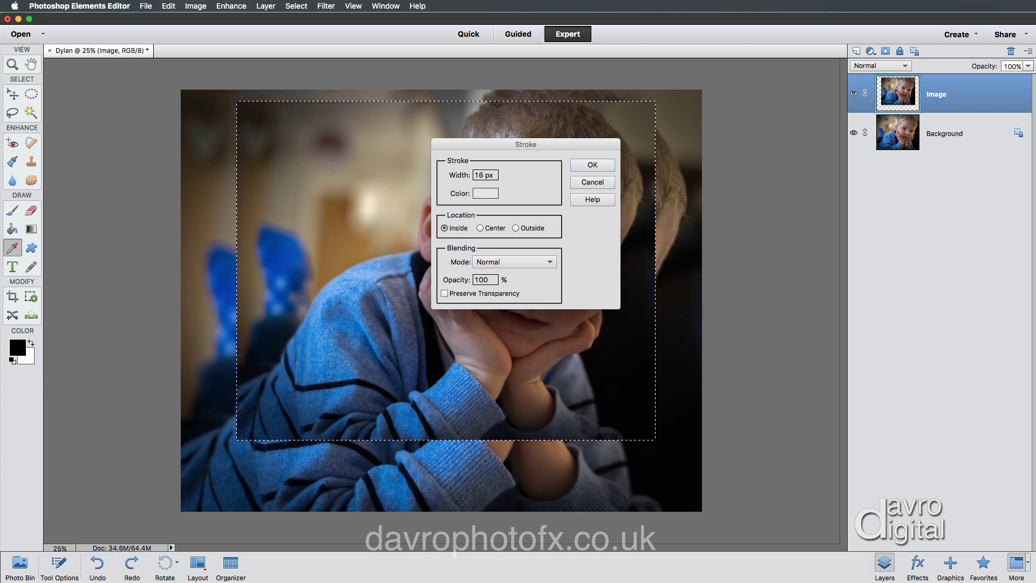
{"action": "left_click", "coordinate": [592, 165]}
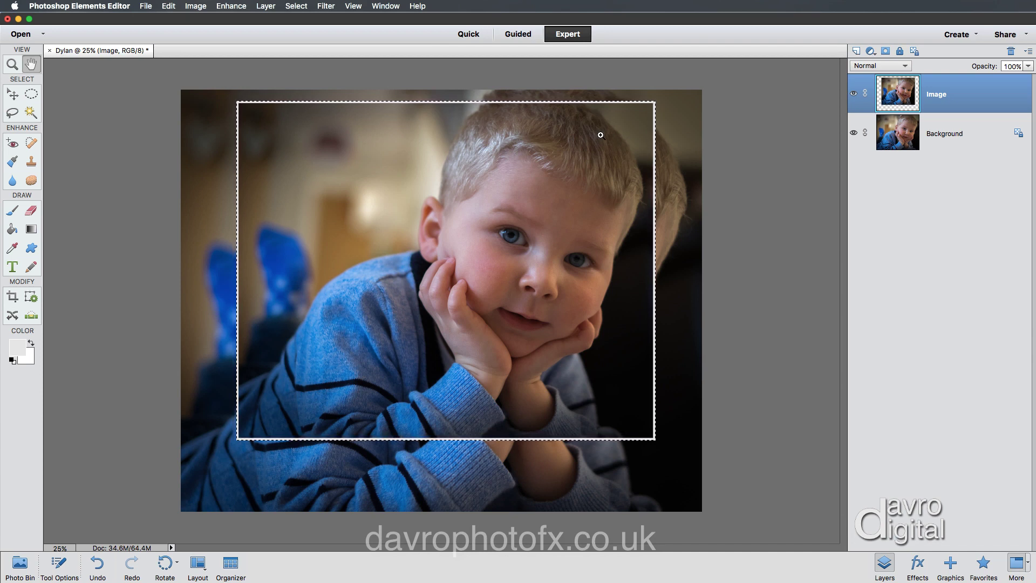
{"action": "key", "text": "super+d"}
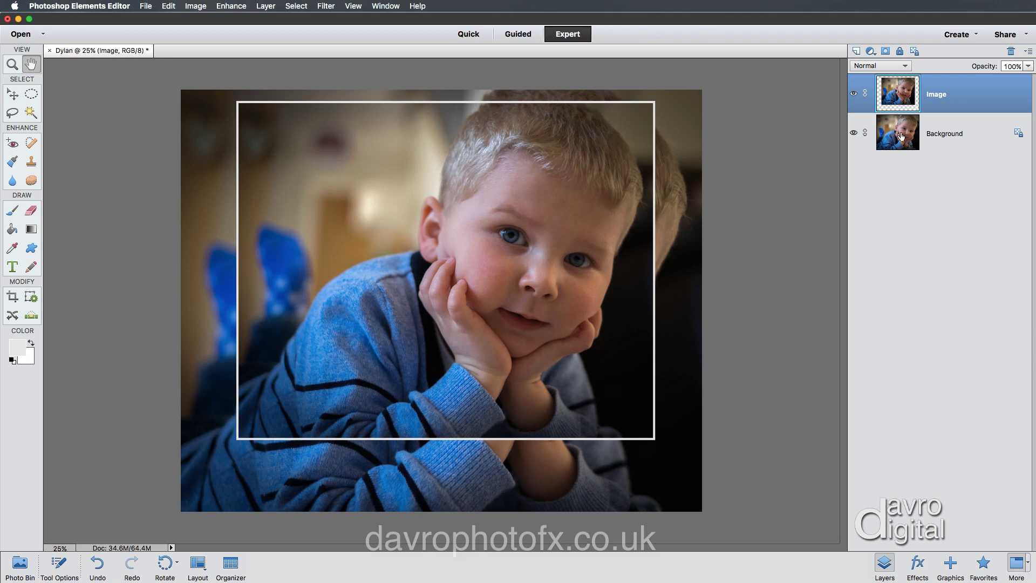
- Add a linear gradient fill layer directly above the Background layer, using the Black, White preset
{"action": "left_click", "coordinate": [947, 134]}
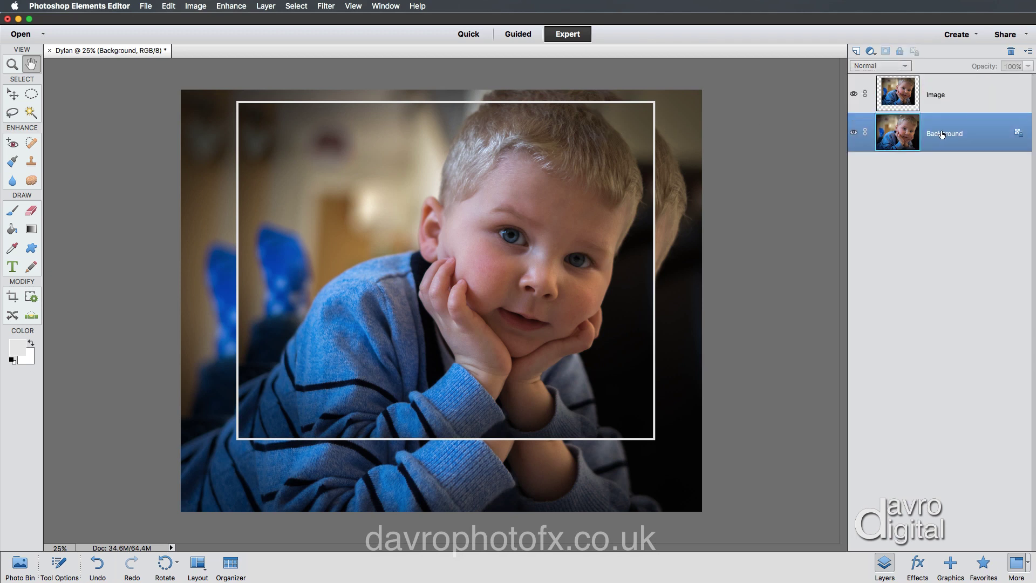
{"action": "left_click", "coordinate": [871, 53]}
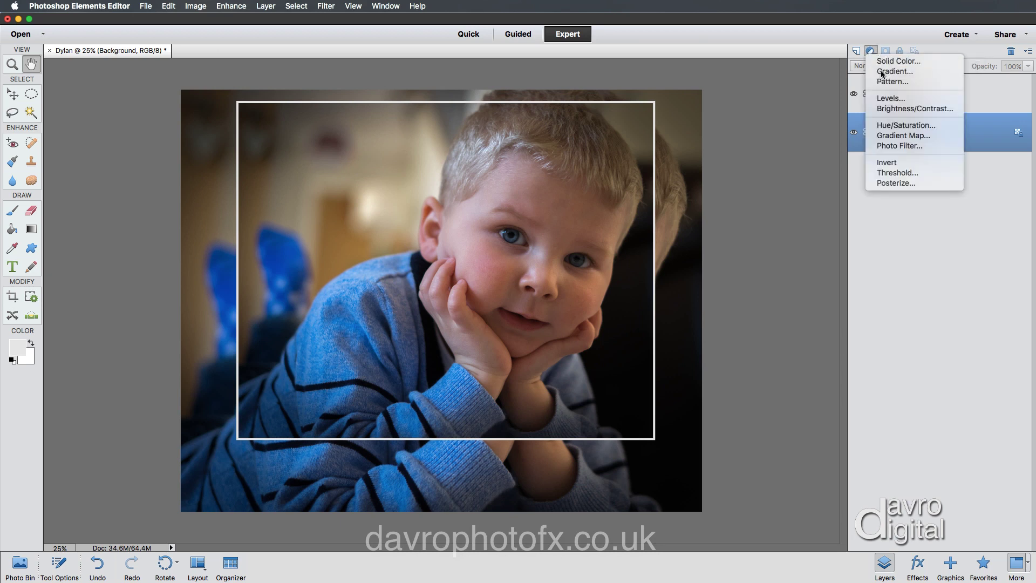
{"action": "left_click", "coordinate": [882, 73]}
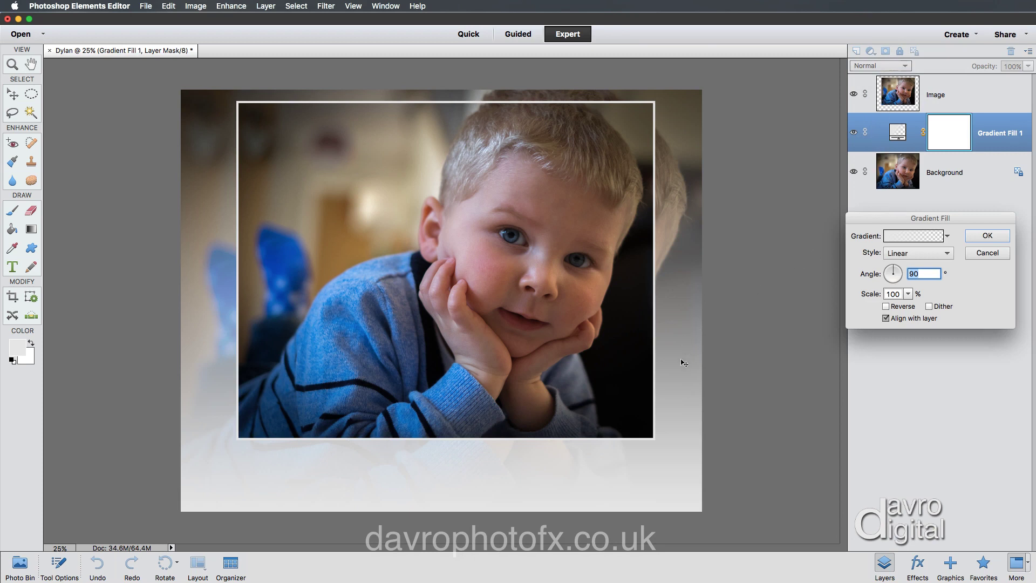
{"action": "left_click", "coordinate": [901, 235]}
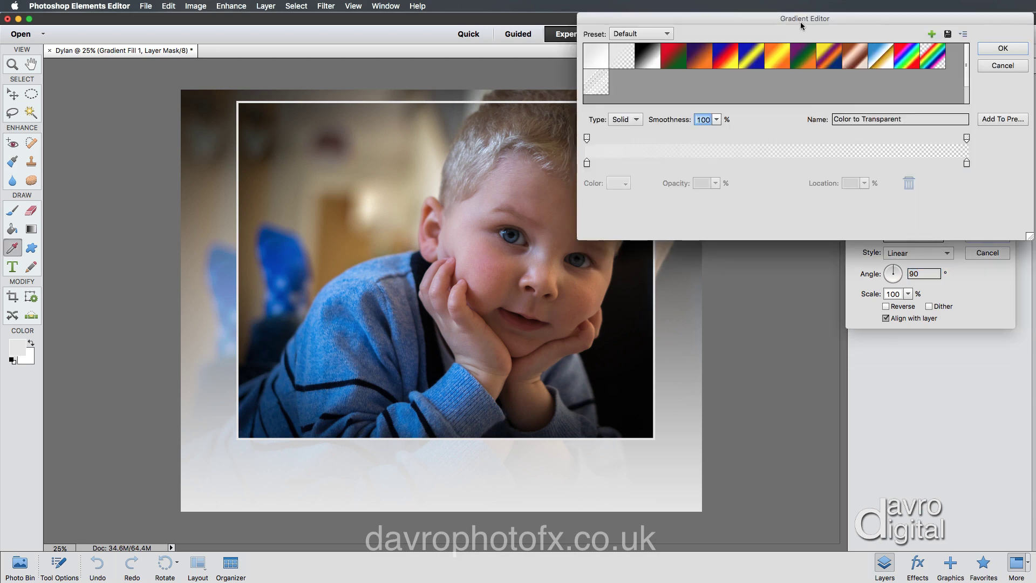
{"action": "left_click", "coordinate": [646, 56]}
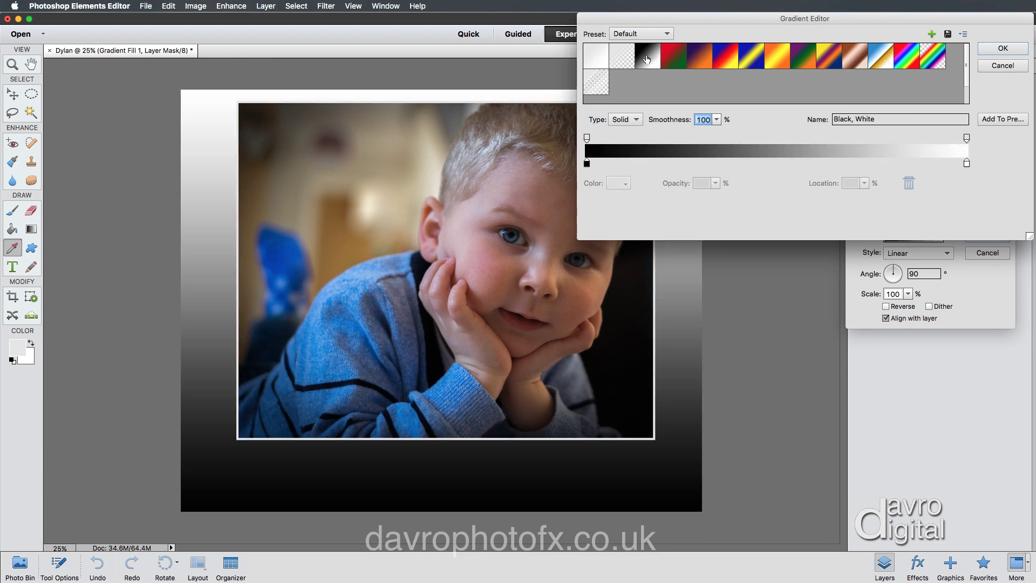
- Change the gradient's black stop to a dark navy (13223d) sampled from the boy's blue sweater
{"action": "left_click", "coordinate": [587, 164]}
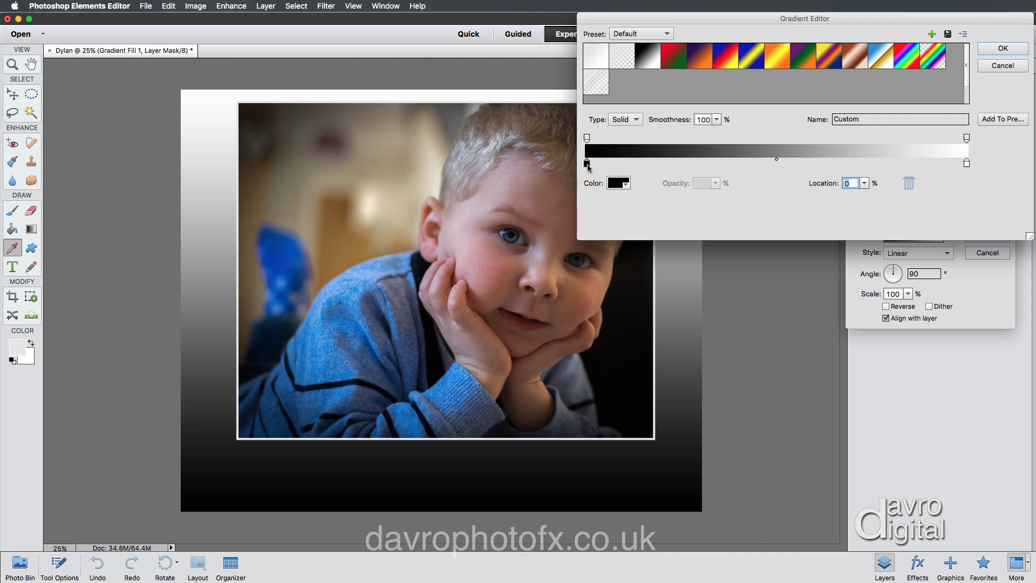
{"action": "left_click", "coordinate": [617, 184]}
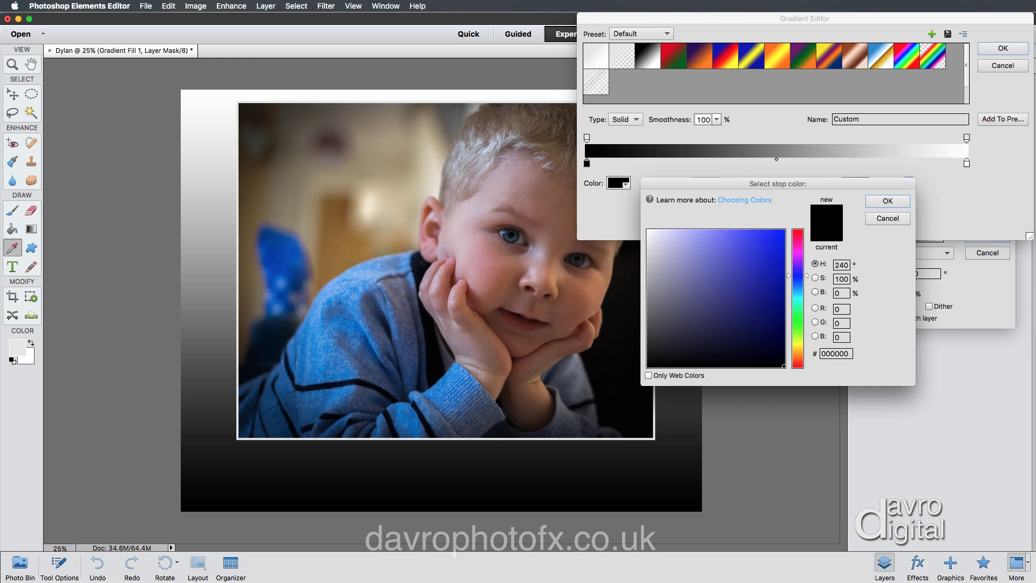
{"action": "left_click", "coordinate": [375, 308]}
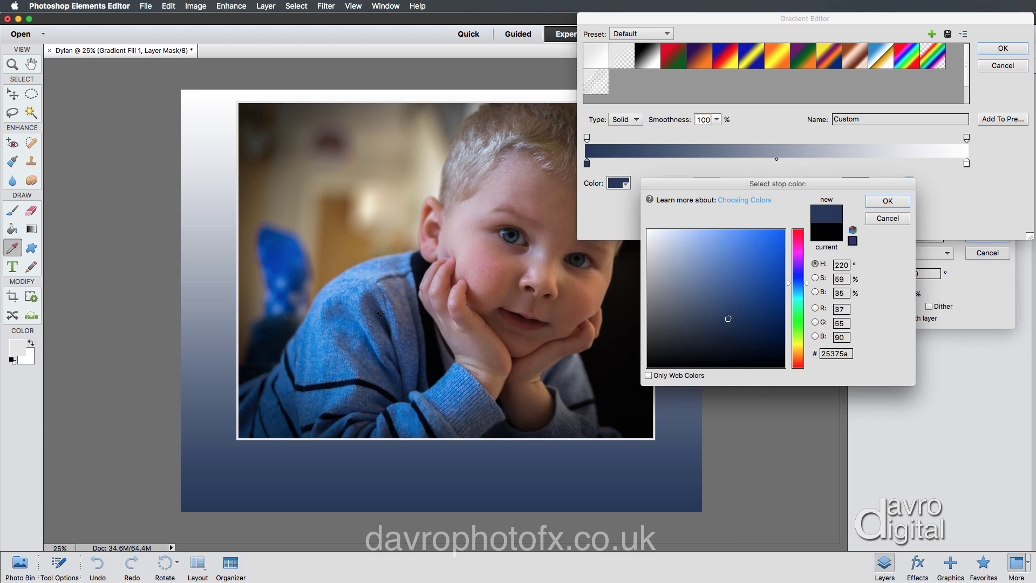
{"action": "left_click", "coordinate": [381, 313]}
{"action": "left_click", "coordinate": [380, 320]}
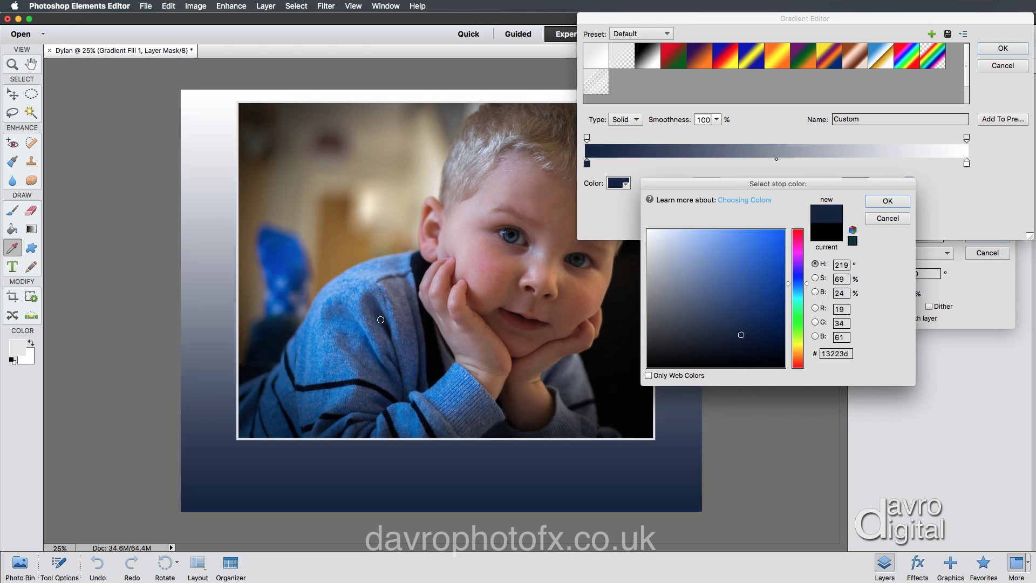
{"action": "left_click", "coordinate": [889, 201]}
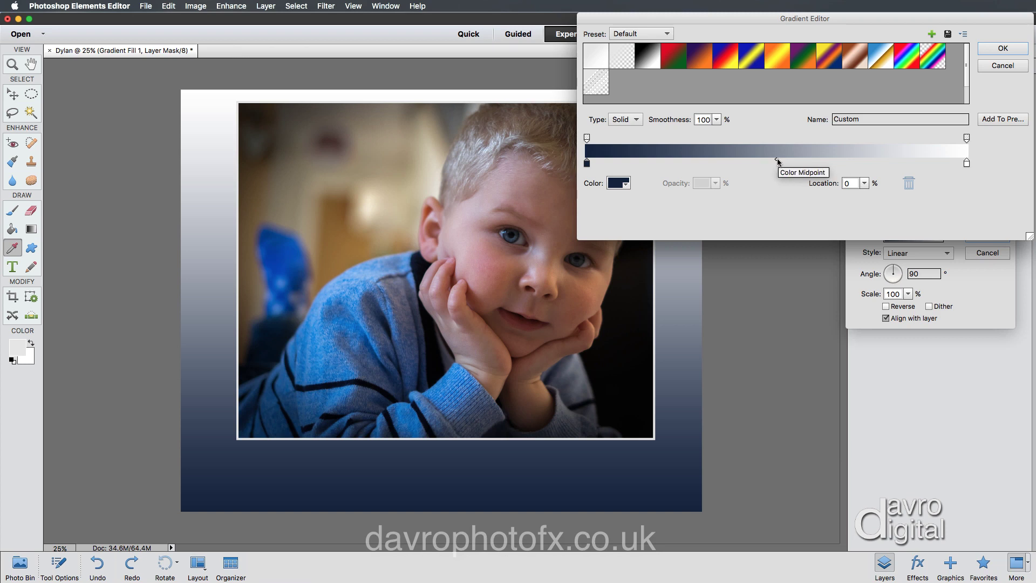
- Move the gradient's colour midpoint to 25% and change the white stop to off-white (f7f6f6)
{"action": "left_click", "coordinate": [777, 160]}
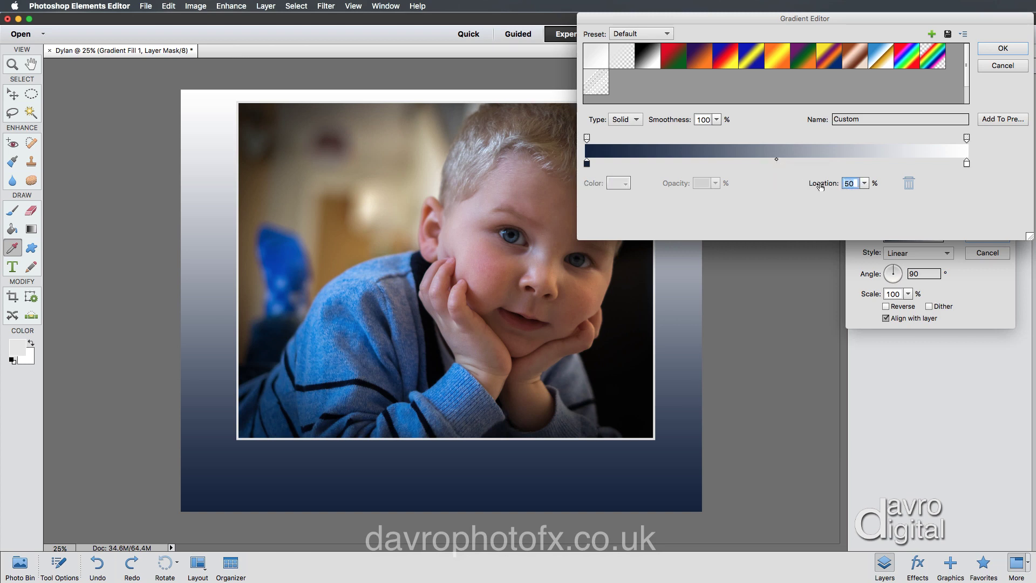
{"action": "mouse_move", "coordinate": [820, 187]}
{"action": "left_mouse_down"}
{"action": "mouse_move", "coordinate": [835, 187]}
{"action": "mouse_move", "coordinate": [807, 185]}
{"action": "left_mouse_up"}
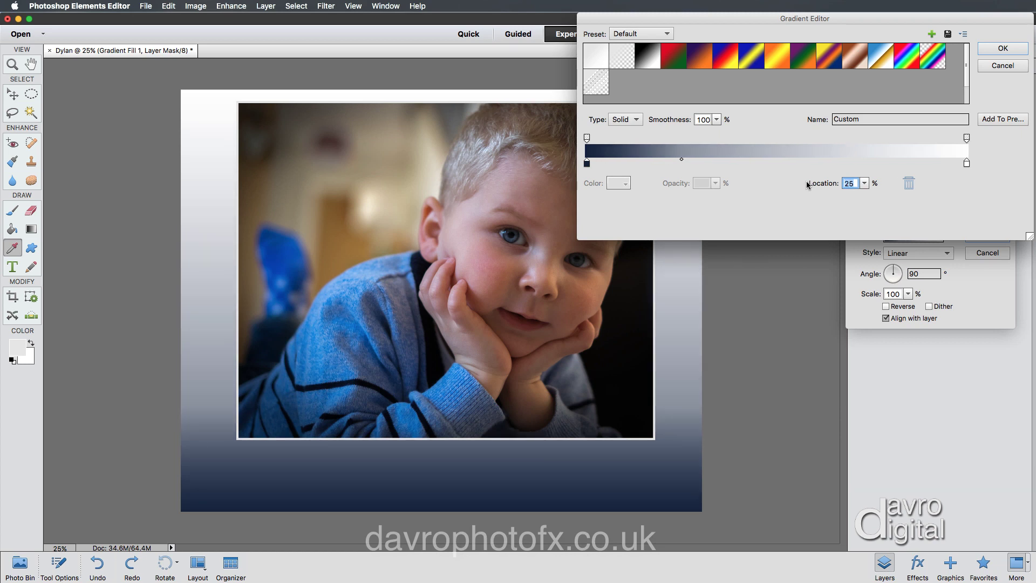
{"action": "left_click", "coordinate": [966, 163]}
{"action": "left_click", "coordinate": [615, 183]}
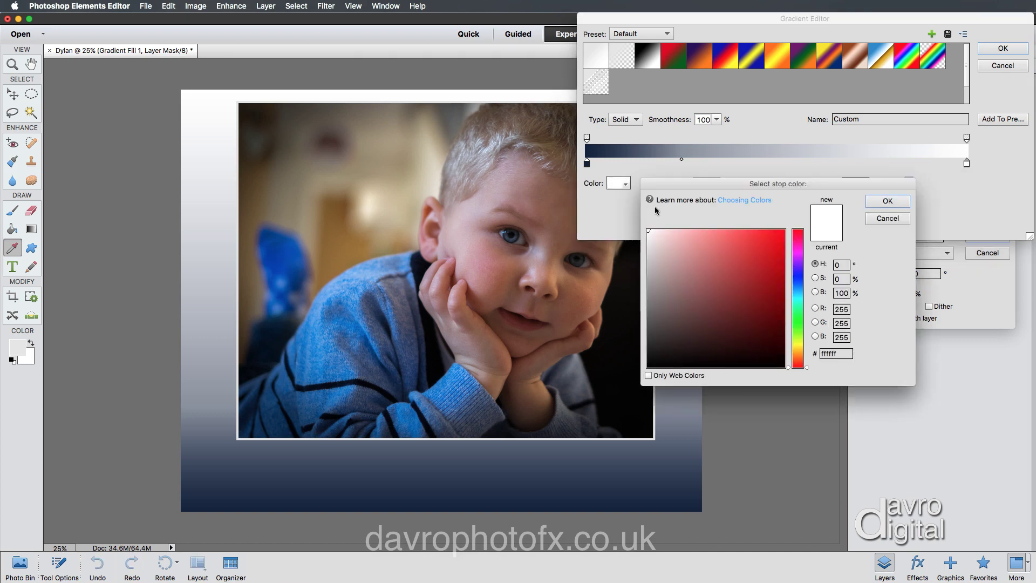
{"action": "left_click_drag", "start_coordinate": [648, 233], "coordinate": [648, 235]}
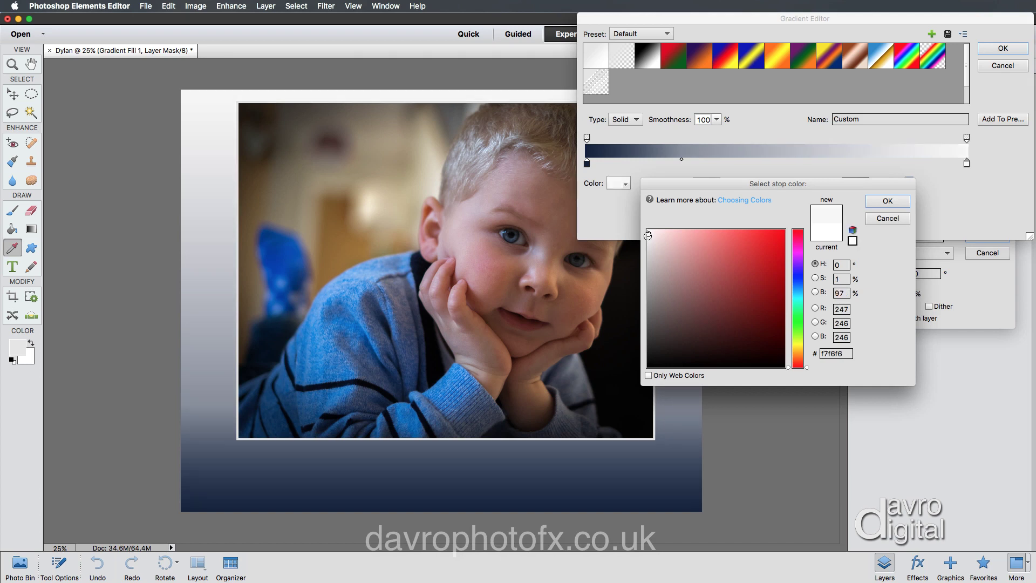
{"action": "left_click", "coordinate": [889, 201]}
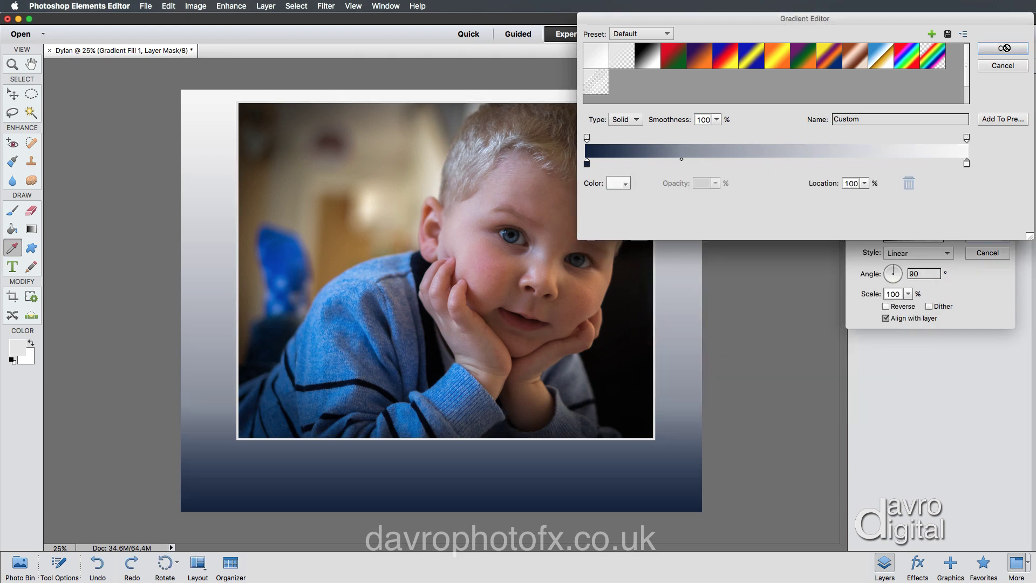
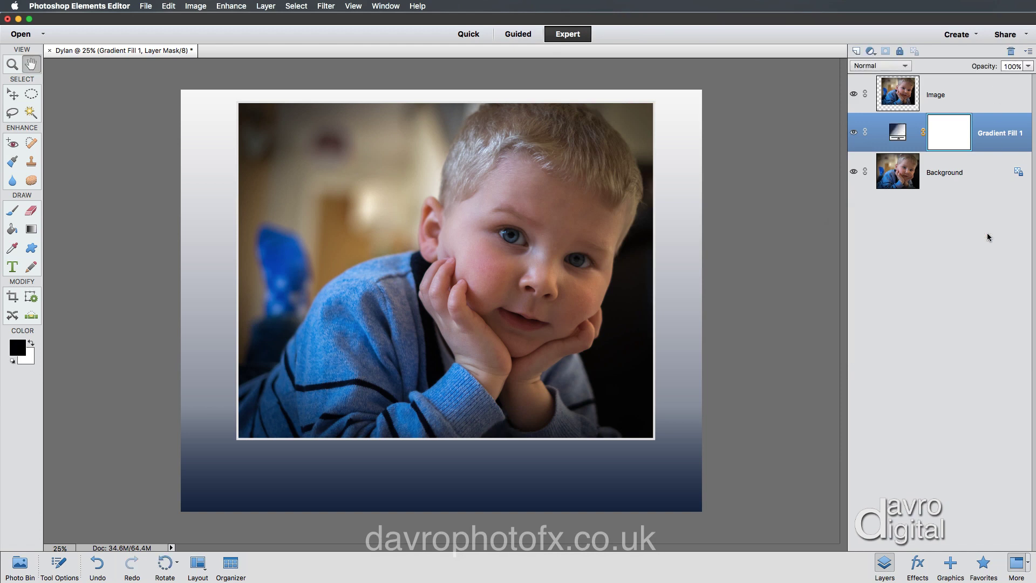
- Duplicate the Image layer and rename the copy Reflection
{"action": "left_click", "coordinate": [958, 97]}
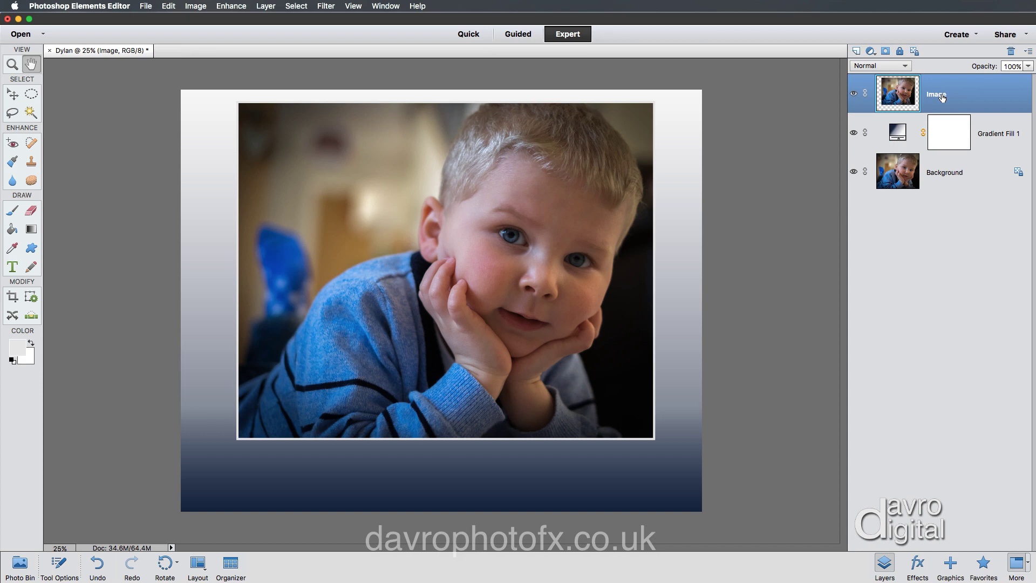
{"action": "key", "text": "super+j"}
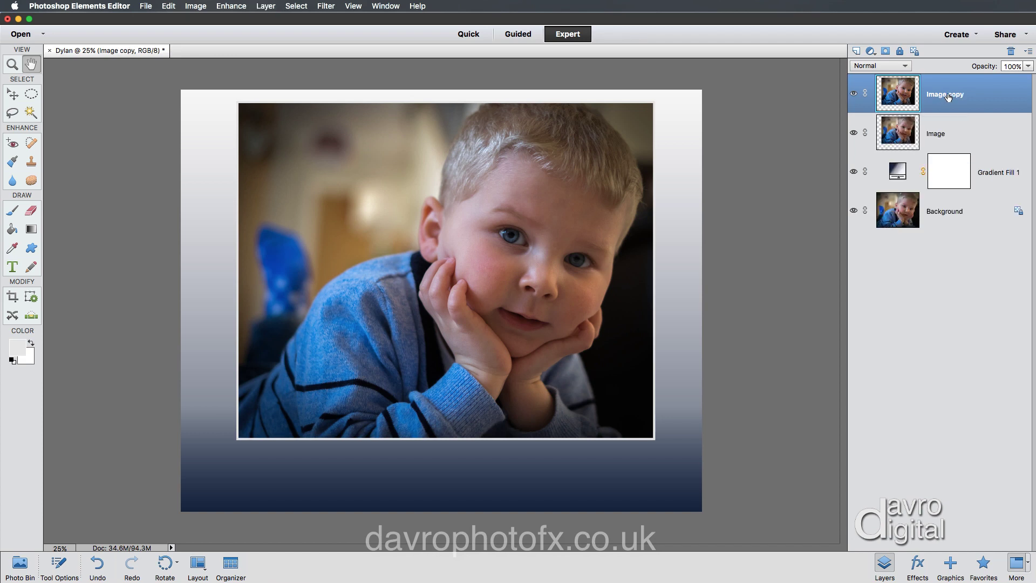
{"action": "double_click", "coordinate": [944, 96]}
{"action": "type", "text": "Reflection"}
{"action": "key", "text": "Return"}
- Flip the Reflection layer vertically and move it down until it meets the lower edge of the upright photo
{"action": "left_click", "coordinate": [192, 5]}
{"action": "mouse_move", "coordinate": [216, 22]}
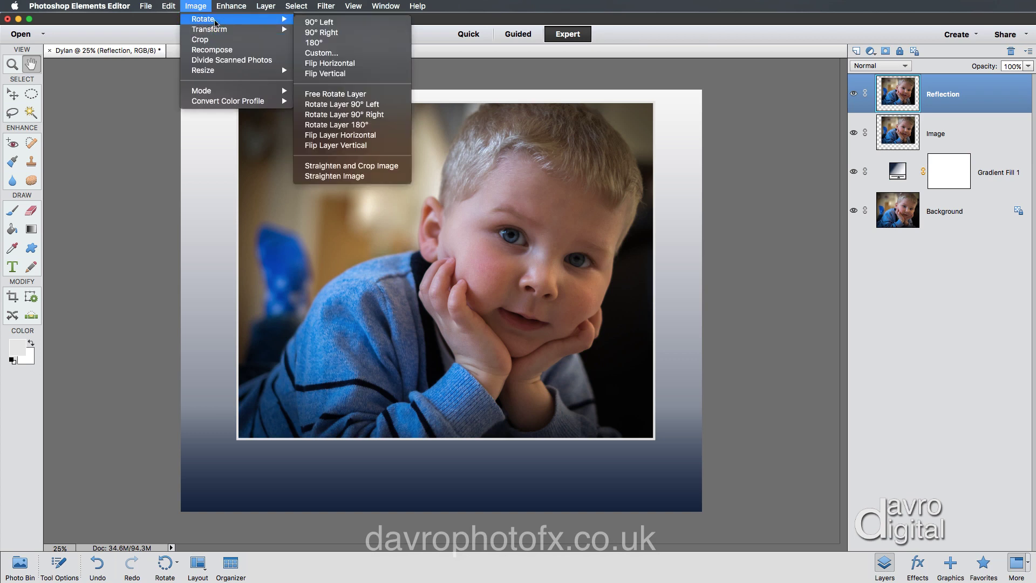
{"action": "left_click", "coordinate": [343, 145]}
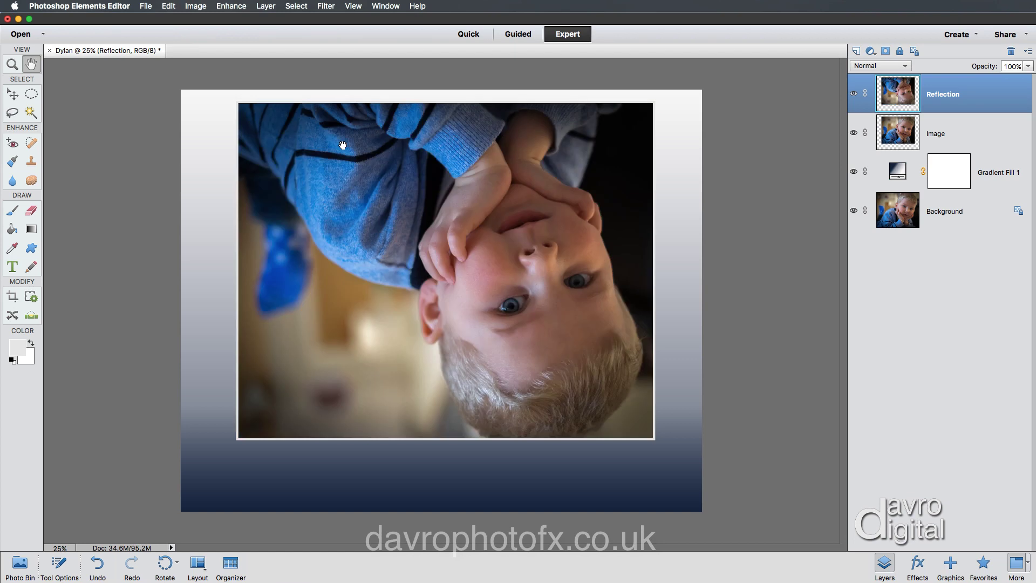
{"action": "left_click", "coordinate": [12, 96]}
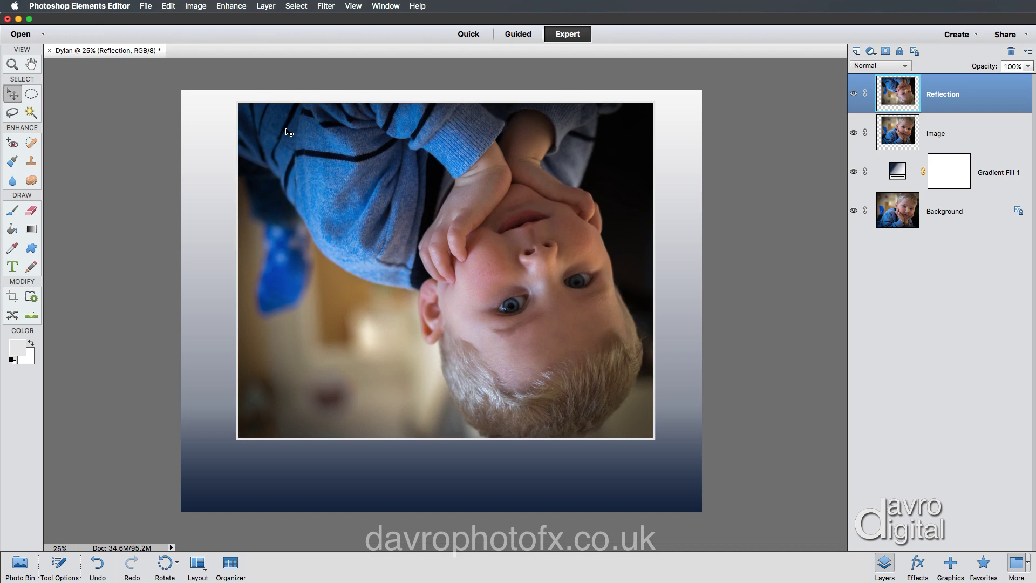
{"action": "left_click_drag", "start_coordinate": [289, 132], "coordinate": [305, 466]}
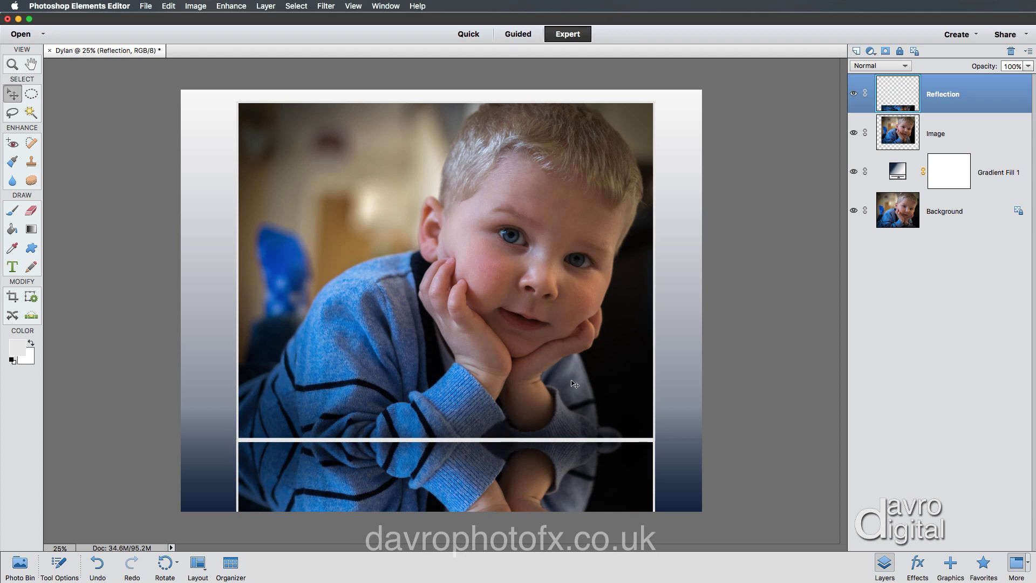
- Move the Reflection and Image layers up together and scale both down slightly, keeping the photo just below the canvas's upper edge
{"action": "left_click", "coordinate": [940, 134], "text": "shift"}
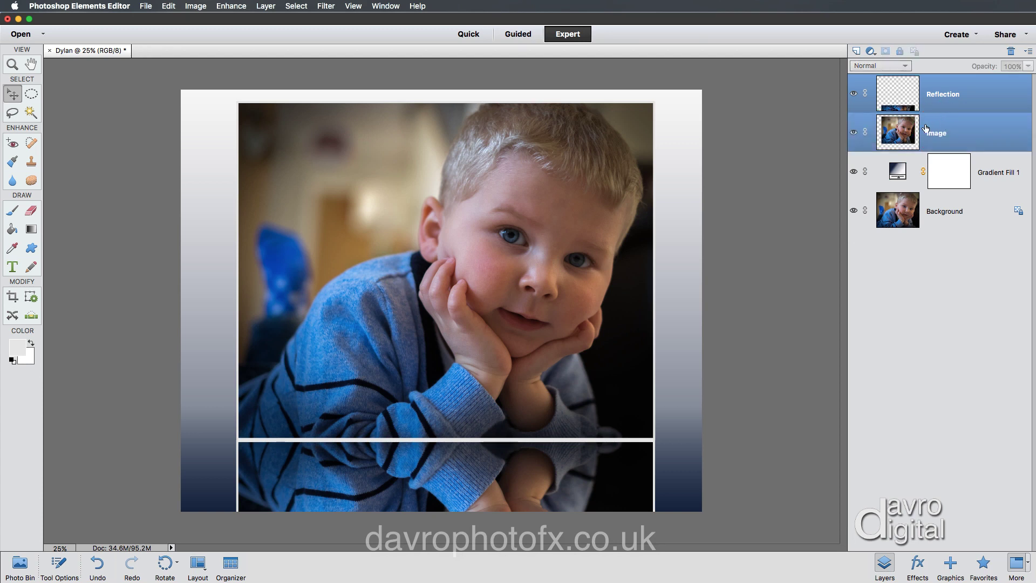
{"action": "left_click_drag", "start_coordinate": [578, 253], "coordinate": [578, 244]}
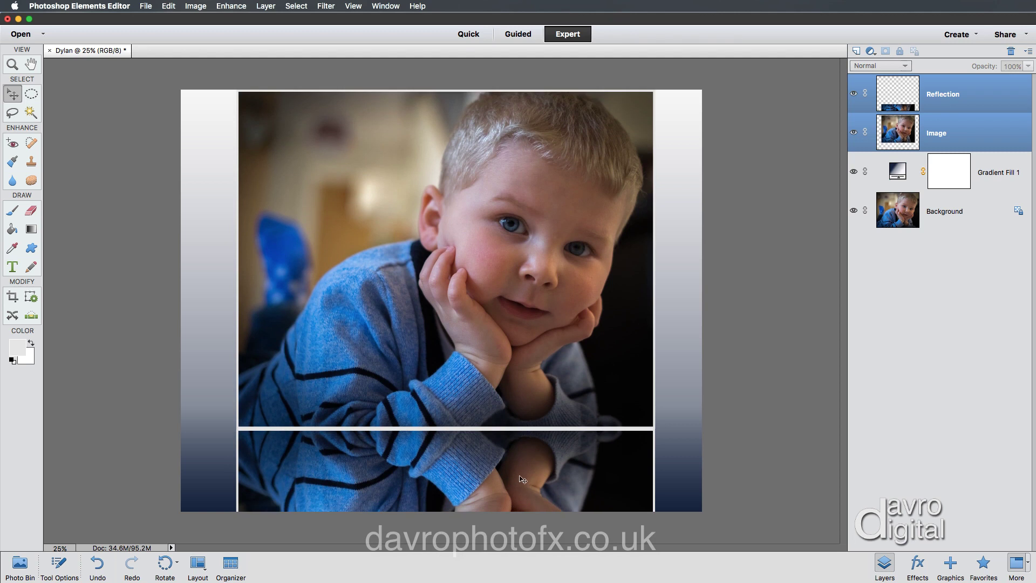
{"action": "left_click", "coordinate": [195, 6]}
{"action": "mouse_move", "coordinate": [215, 30]}
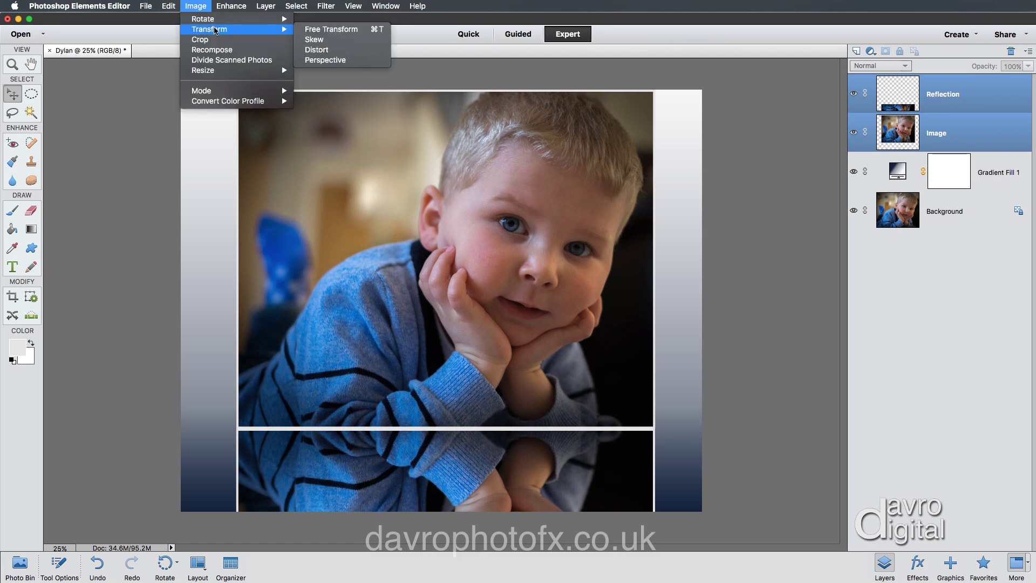
{"action": "left_click", "coordinate": [326, 30]}
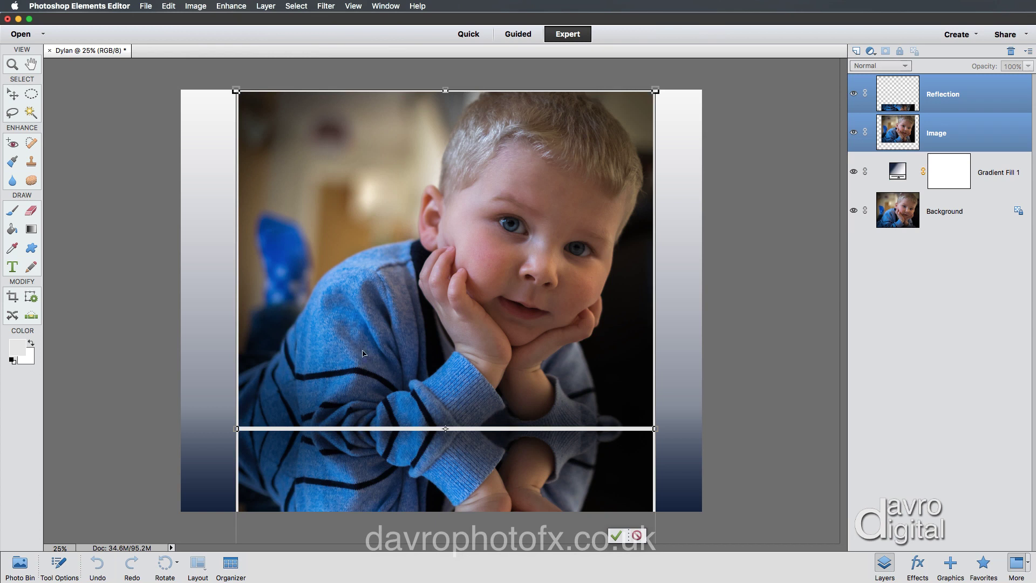
{"action": "right_click", "coordinate": [298, 128]}
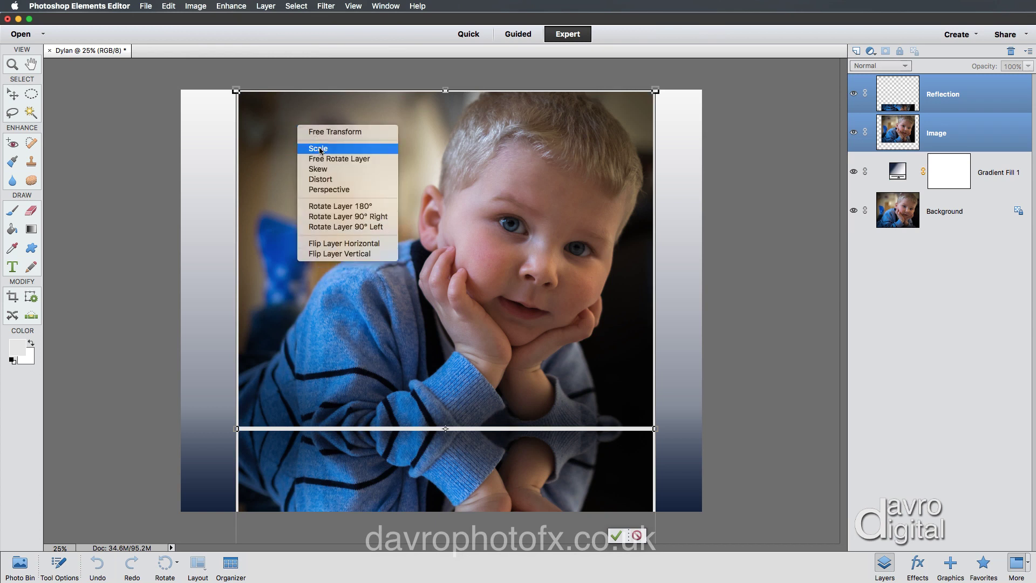
{"action": "left_click", "coordinate": [320, 149]}
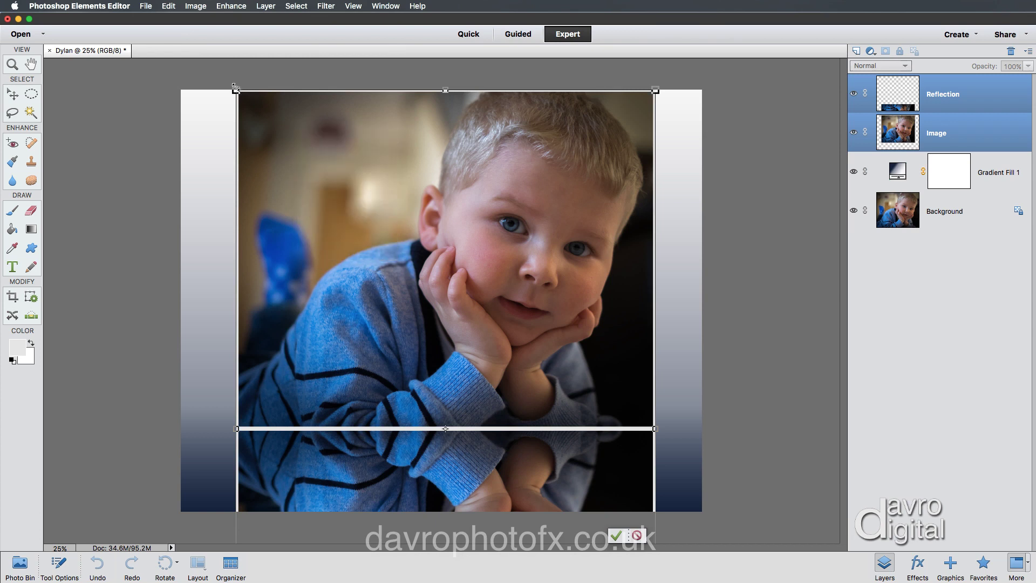
{"action": "left_click_drag", "start_coordinate": [237, 90], "coordinate": [250, 102]}
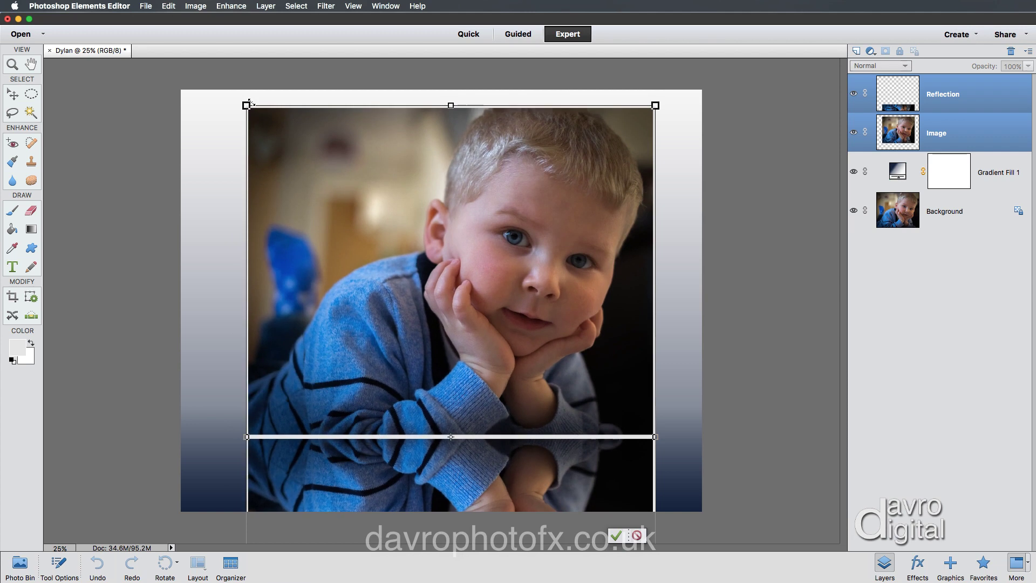
{"action": "left_click_drag", "start_coordinate": [333, 206], "coordinate": [331, 196]}
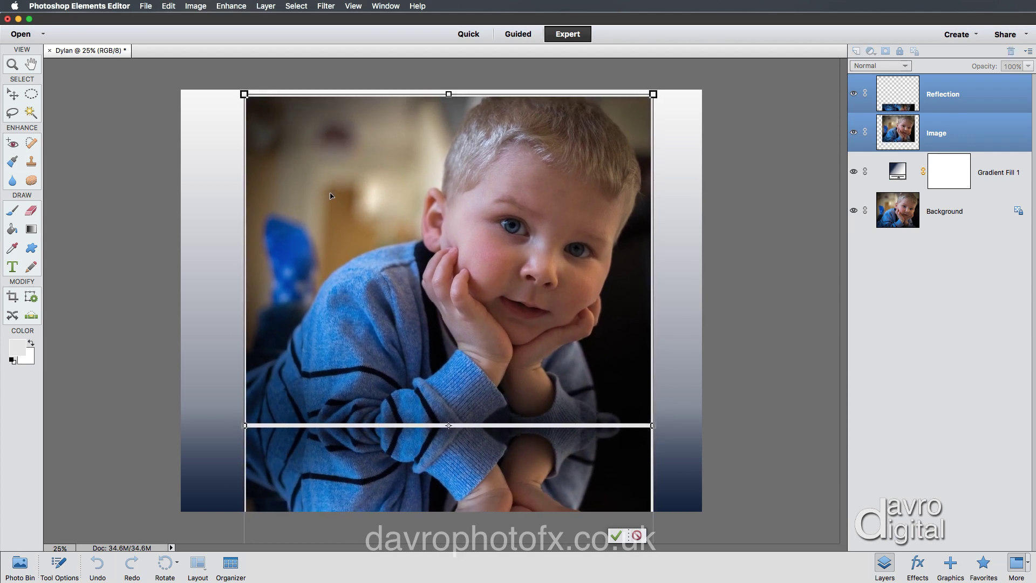
{"action": "key", "text": "Return"}
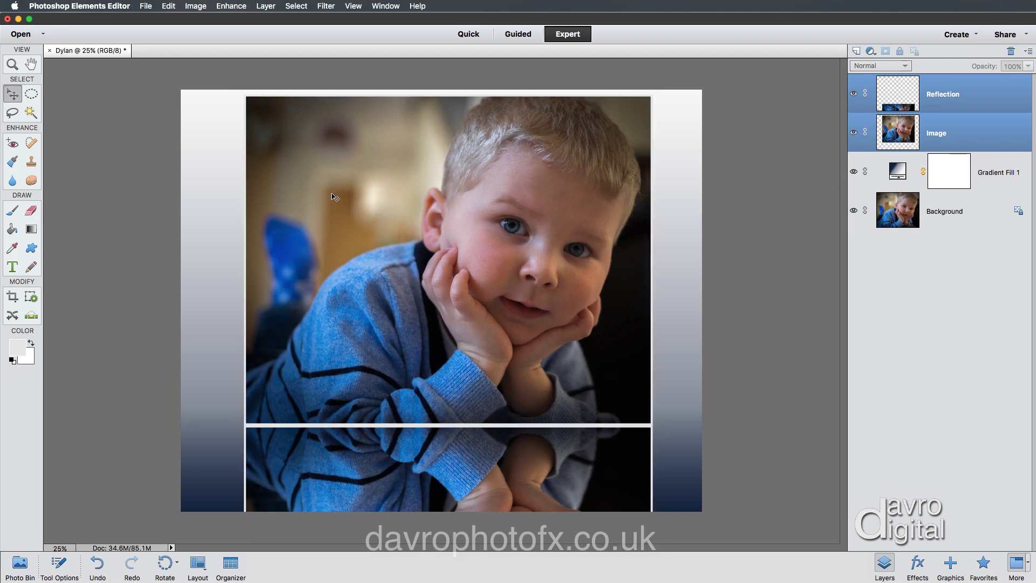
- Add a layer mask to the Reflection layer and set the Gradient tool to the Linear type
{"action": "left_click", "coordinate": [946, 98]}
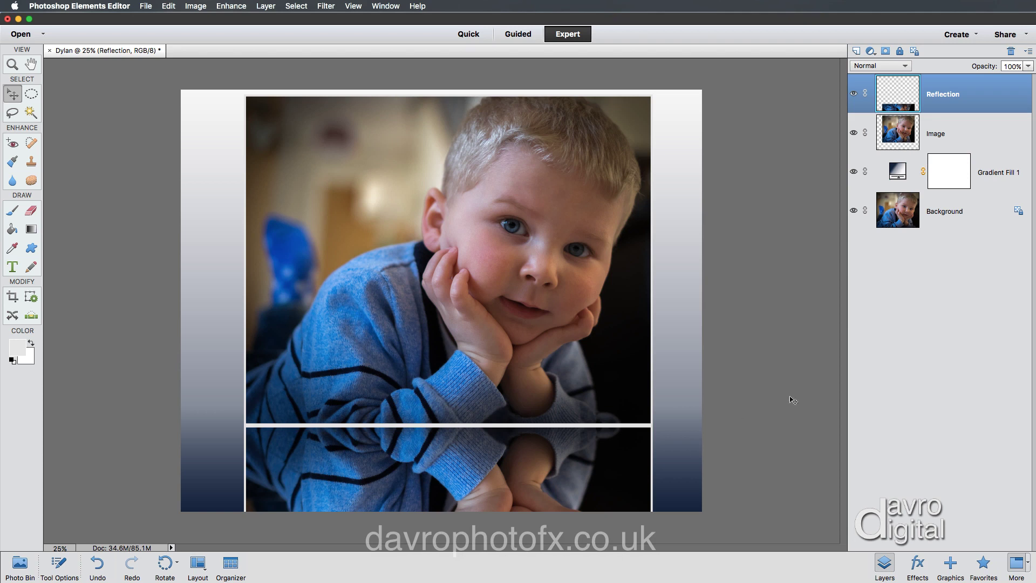
{"action": "left_click", "coordinate": [885, 52]}
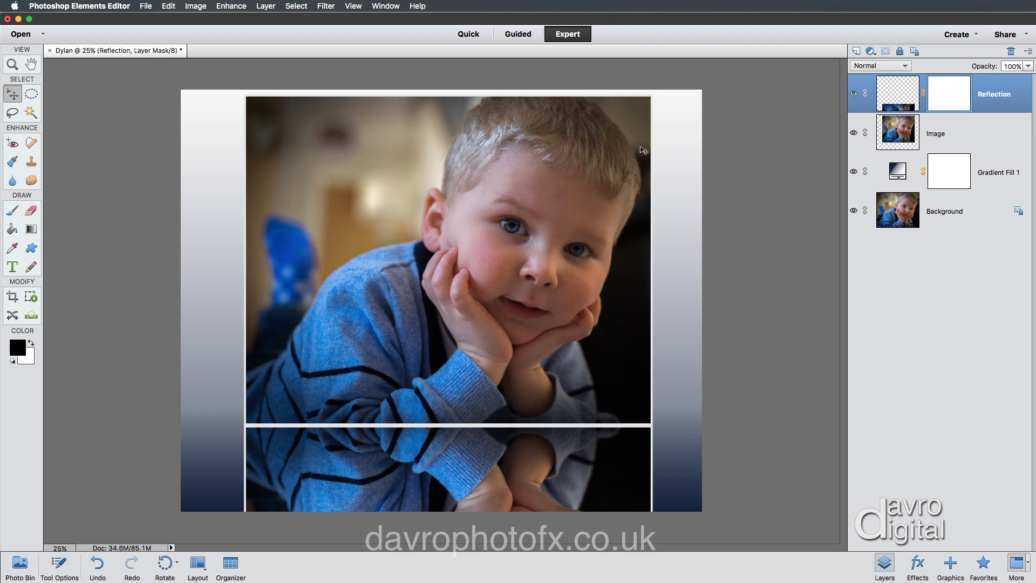
{"action": "left_click", "coordinate": [31, 229]}
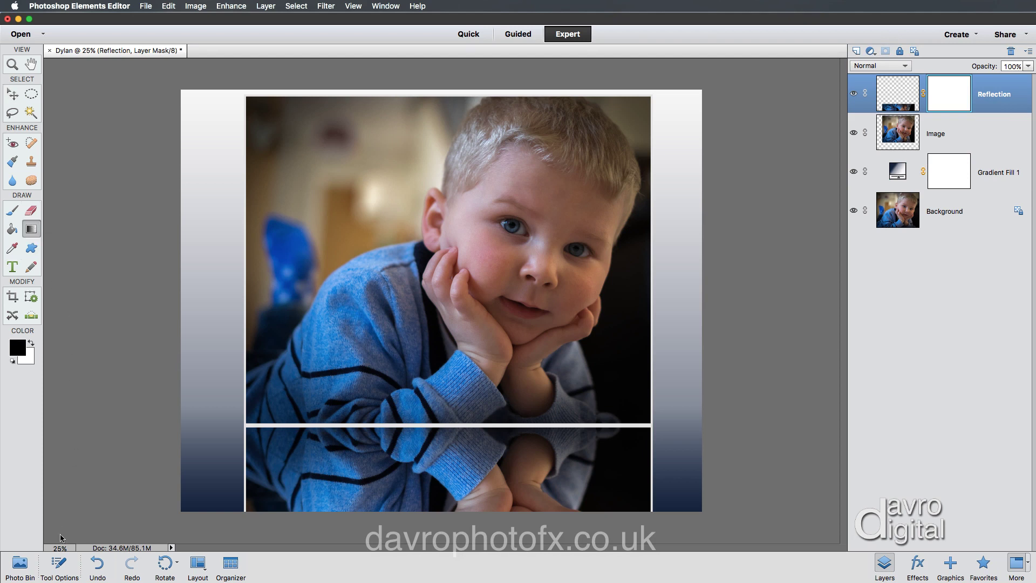
{"action": "left_click", "coordinate": [59, 568]}
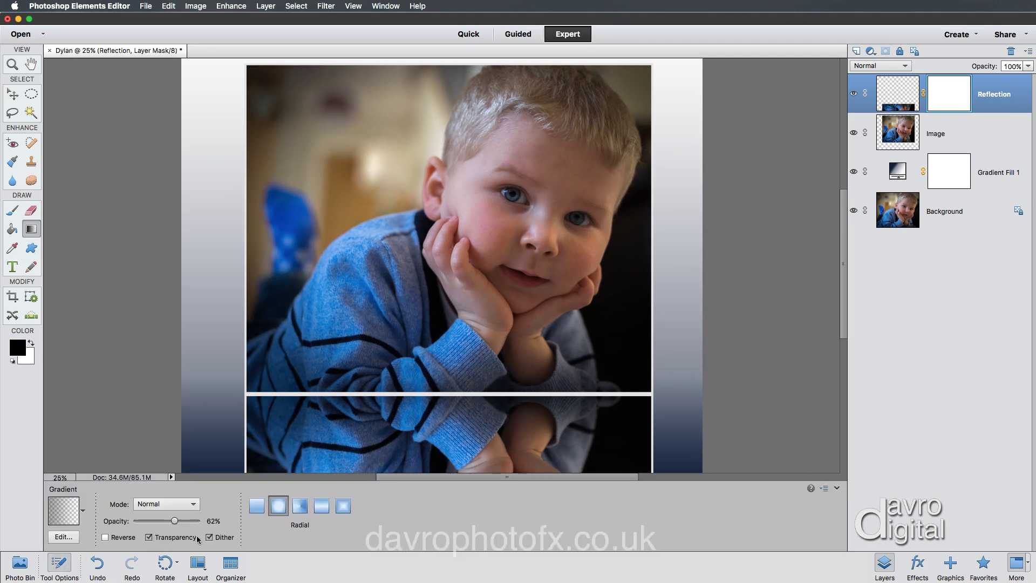
{"action": "left_click", "coordinate": [255, 507]}
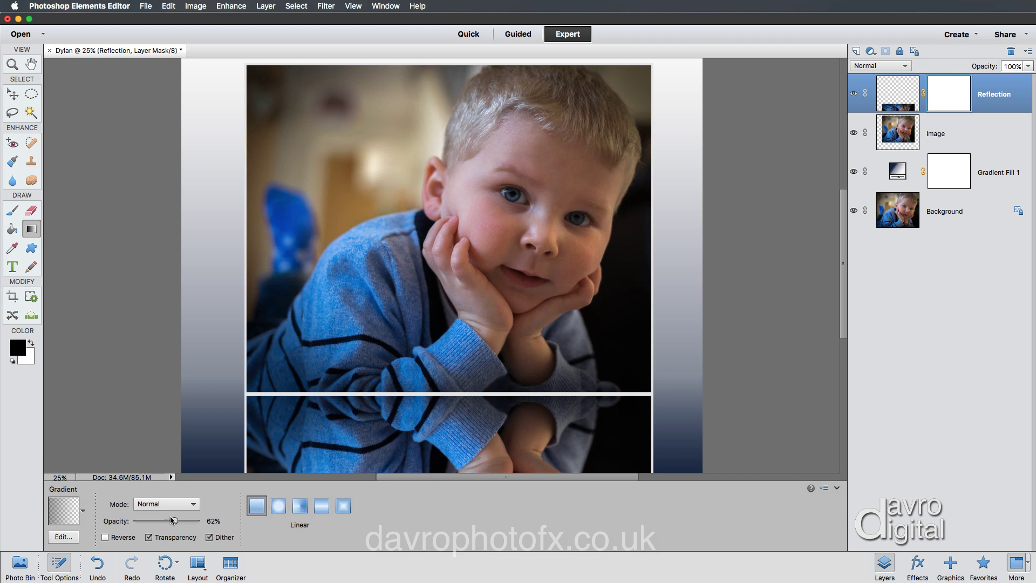
- Give the Gradient tool the Black, White preset and raise its opacity to 100%
{"action": "left_click", "coordinate": [66, 510]}
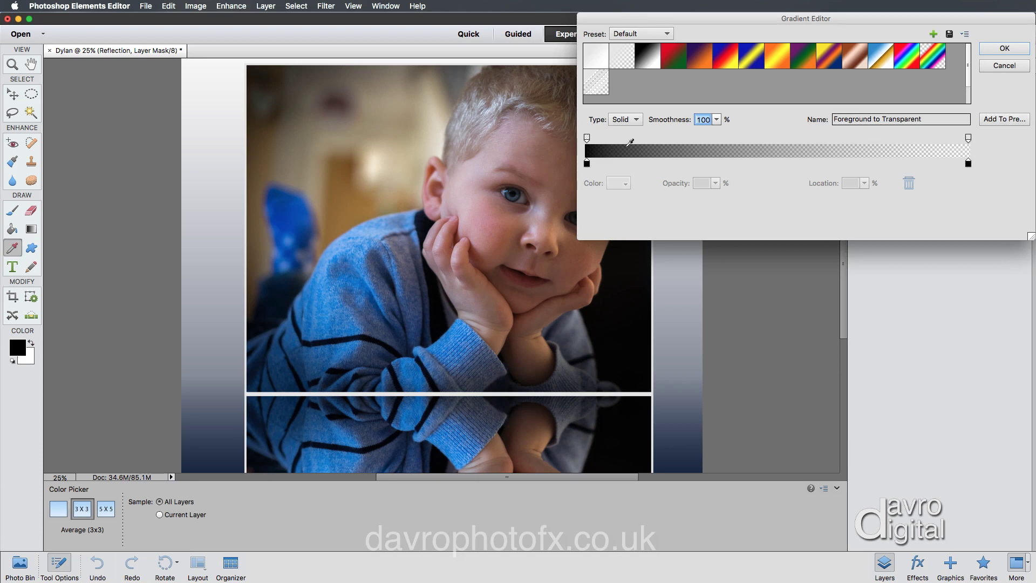
{"action": "left_click", "coordinate": [651, 61]}
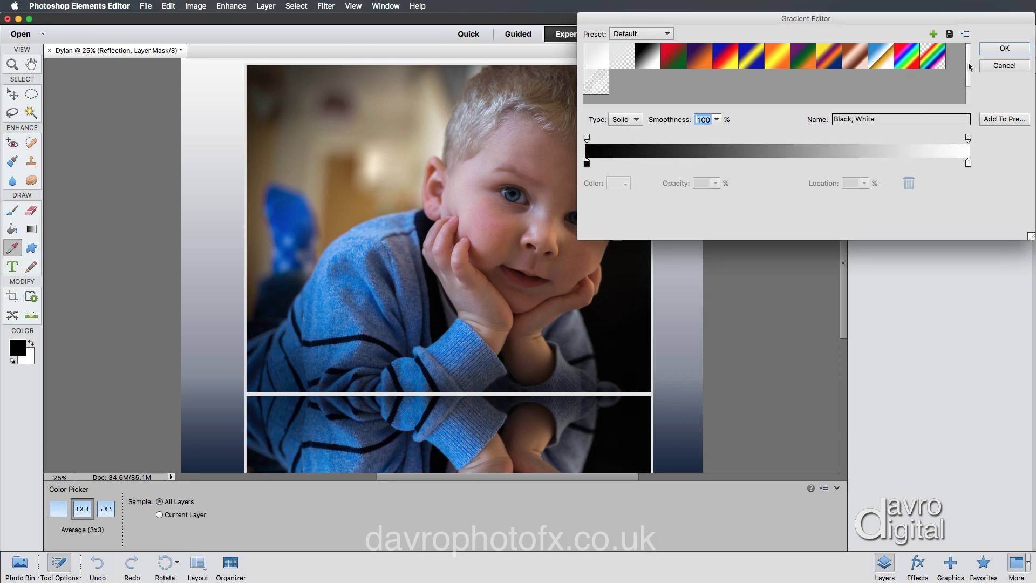
{"action": "left_click", "coordinate": [1005, 50]}
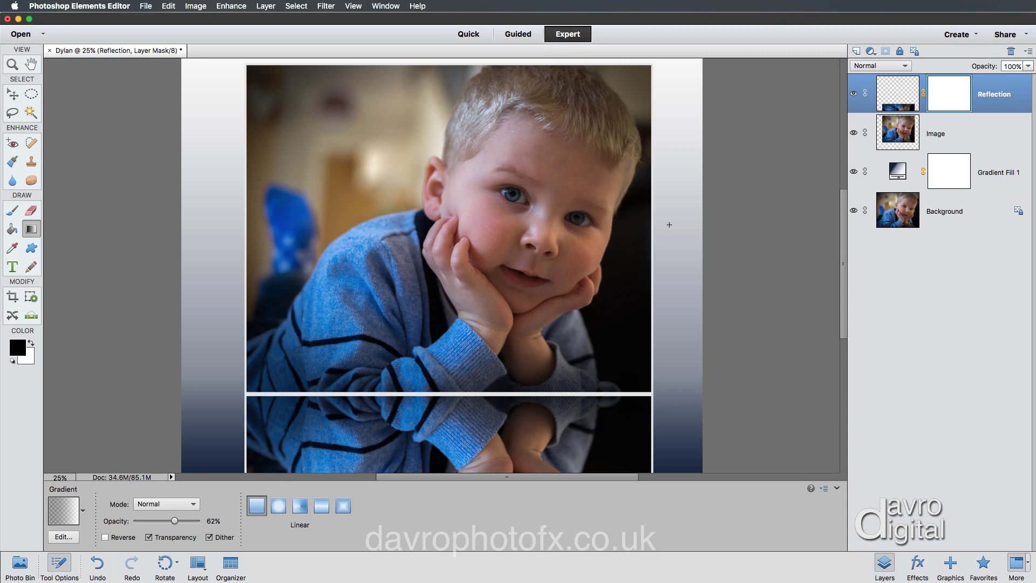
{"action": "left_click_drag", "start_coordinate": [174, 522], "coordinate": [203, 522]}
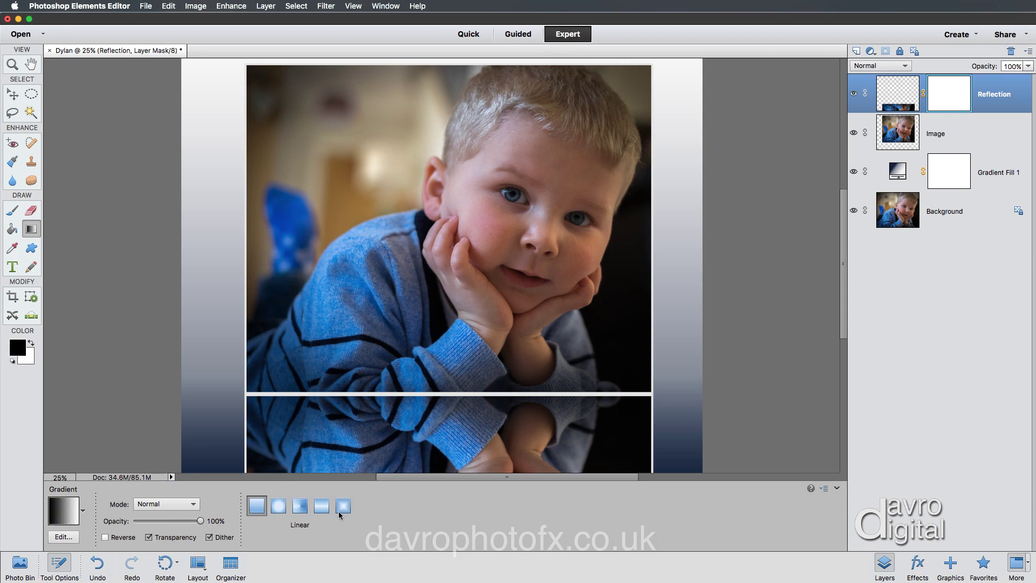
{"action": "left_click", "coordinate": [837, 488]}
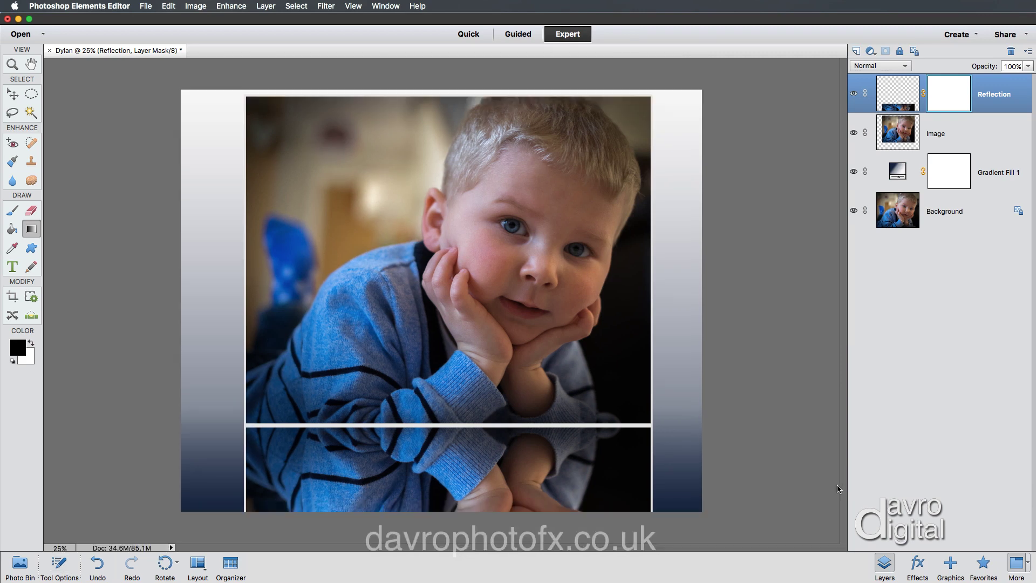
- Draw a gradient on the Reflection mask from the canvas's lower edge up past the photo's lower border to fade the reflection
{"action": "left_click", "coordinate": [435, 513]}
{"action": "left_click_drag", "start_coordinate": [435, 474], "coordinate": [441, 423]}
{"action": "left_click_drag", "start_coordinate": [440, 406], "coordinate": [440, 407]}
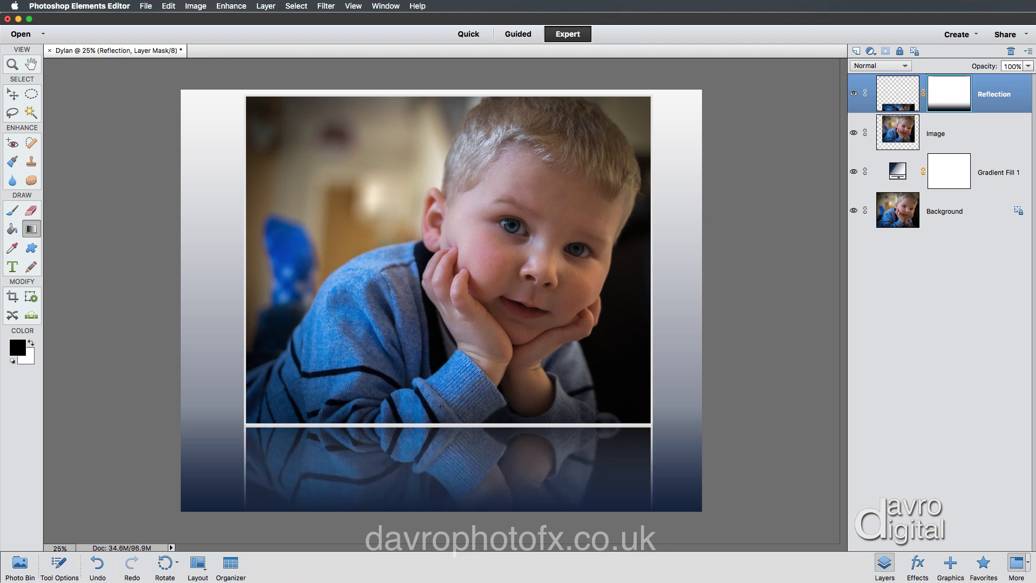
{"action": "left_click_drag", "start_coordinate": [424, 510], "coordinate": [425, 393]}
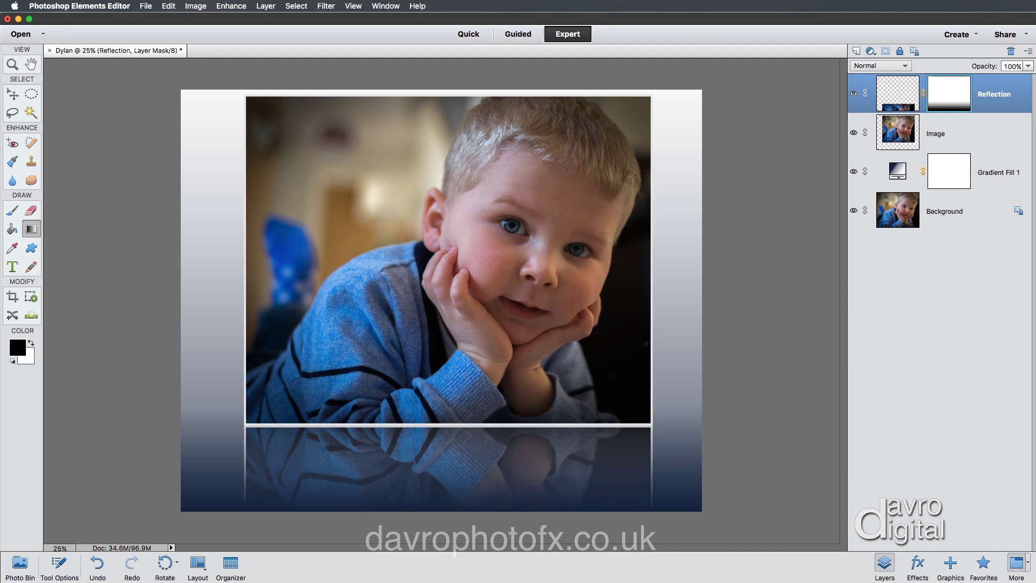
- Apply a Gaussian Blur of about 9.4 pixels to the Reflection layer's image and lower the layer's opacity to 68%
{"action": "left_click", "coordinate": [898, 92]}
{"action": "left_click", "coordinate": [945, 92]}
{"action": "left_click", "coordinate": [901, 87]}
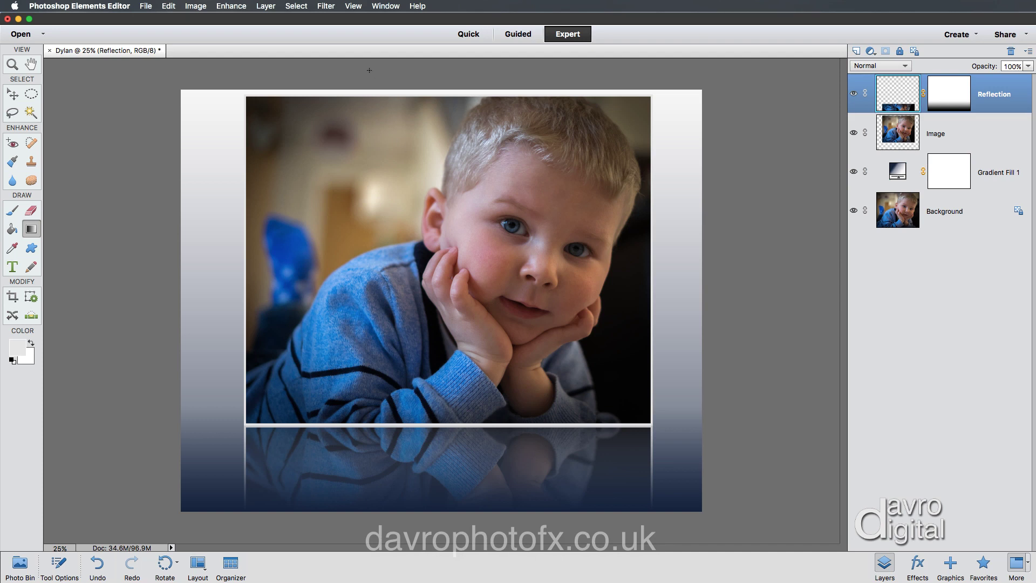
{"action": "left_click", "coordinate": [324, 7]}
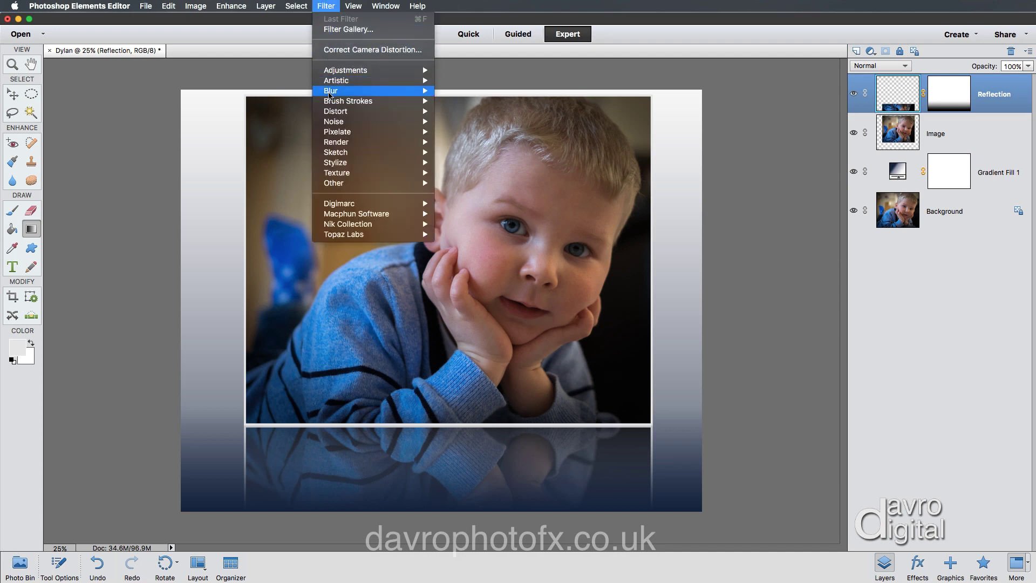
{"action": "mouse_move", "coordinate": [350, 95]}
{"action": "left_click", "coordinate": [464, 121]}
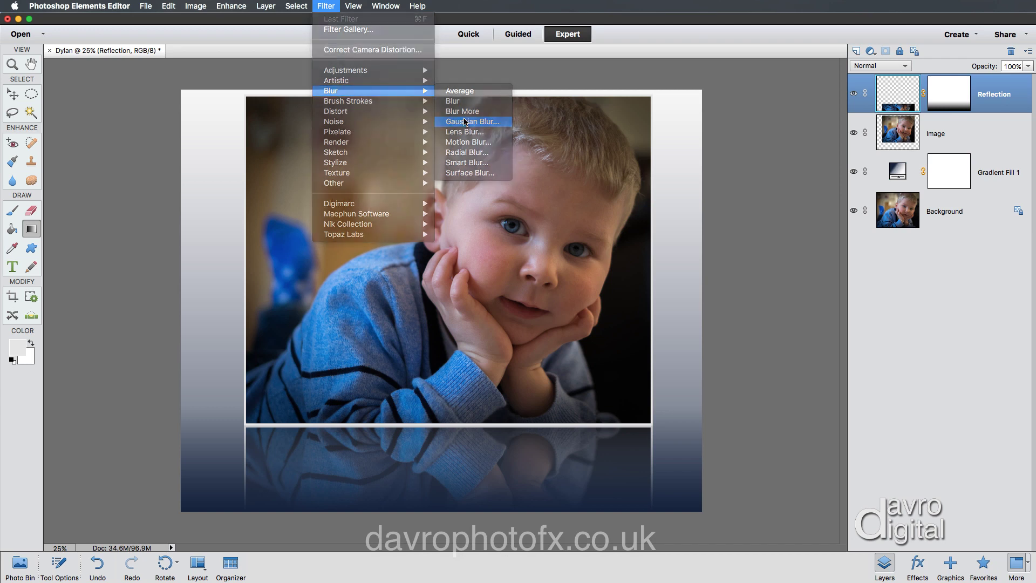
{"action": "left_click", "coordinate": [488, 464]}
{"action": "left_click", "coordinate": [828, 191]}
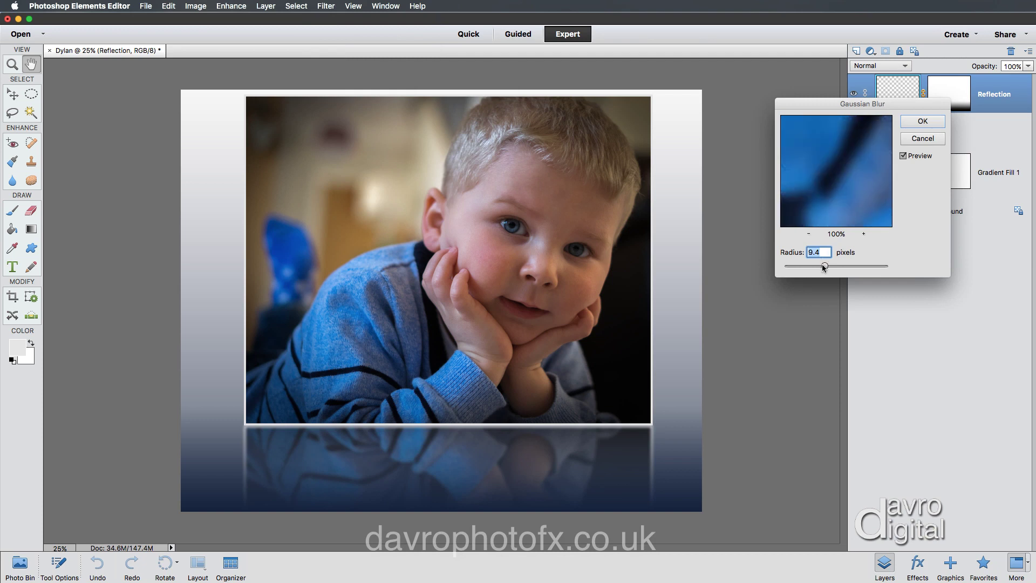
{"action": "left_click_drag", "start_coordinate": [829, 264], "coordinate": [827, 264]}
{"action": "left_click", "coordinate": [929, 121]}
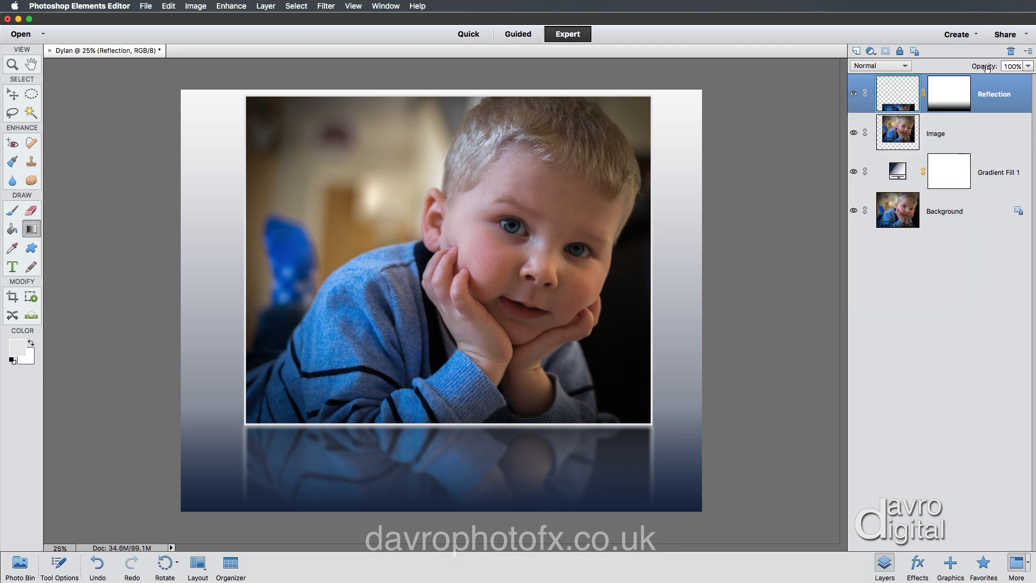
{"action": "left_click_drag", "start_coordinate": [986, 67], "coordinate": [971, 67]}
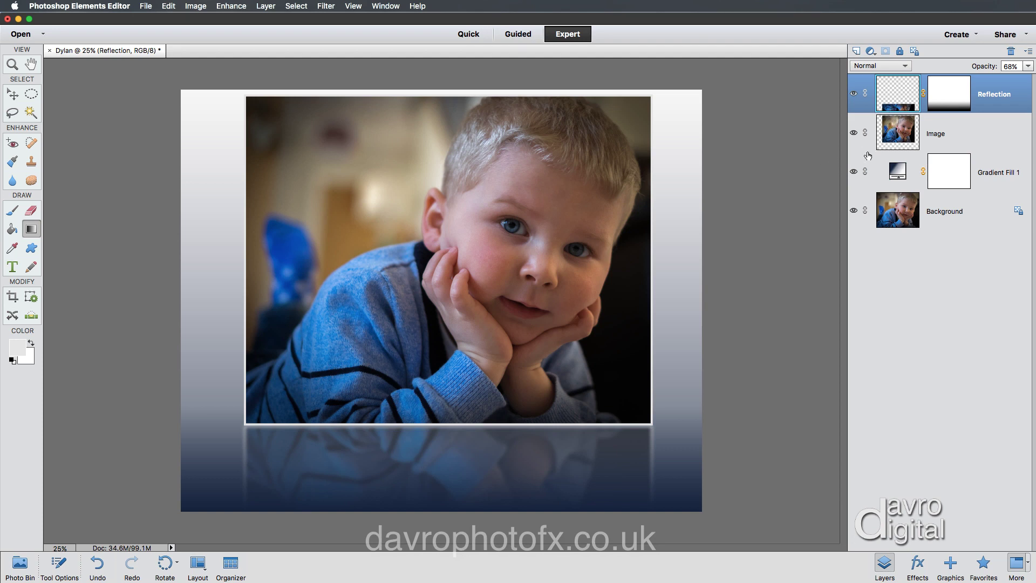
- Apply a Perspective transform to the Reflection and Image layers together, lowering the photo's upper-left corner so its left side becomes shorter
{"action": "left_click", "coordinate": [942, 133], "text": "shift"}
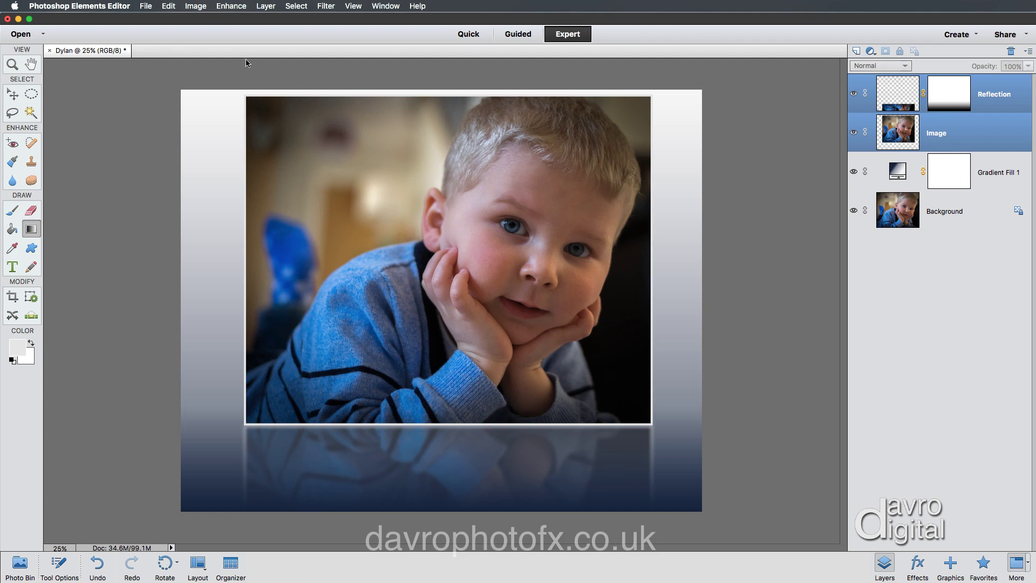
{"action": "left_click", "coordinate": [196, 7]}
{"action": "mouse_move", "coordinate": [204, 31]}
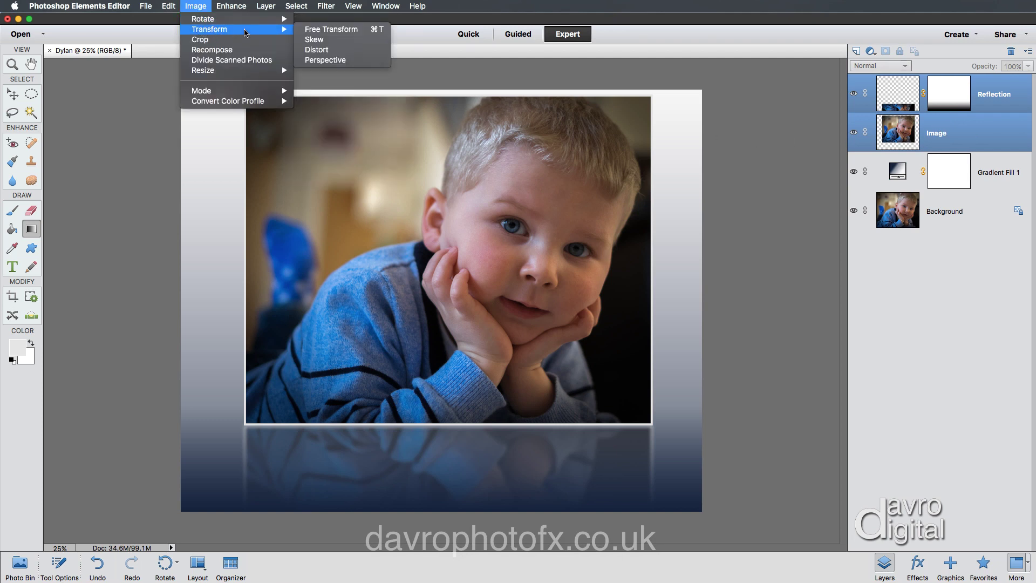
{"action": "left_click", "coordinate": [374, 31]}
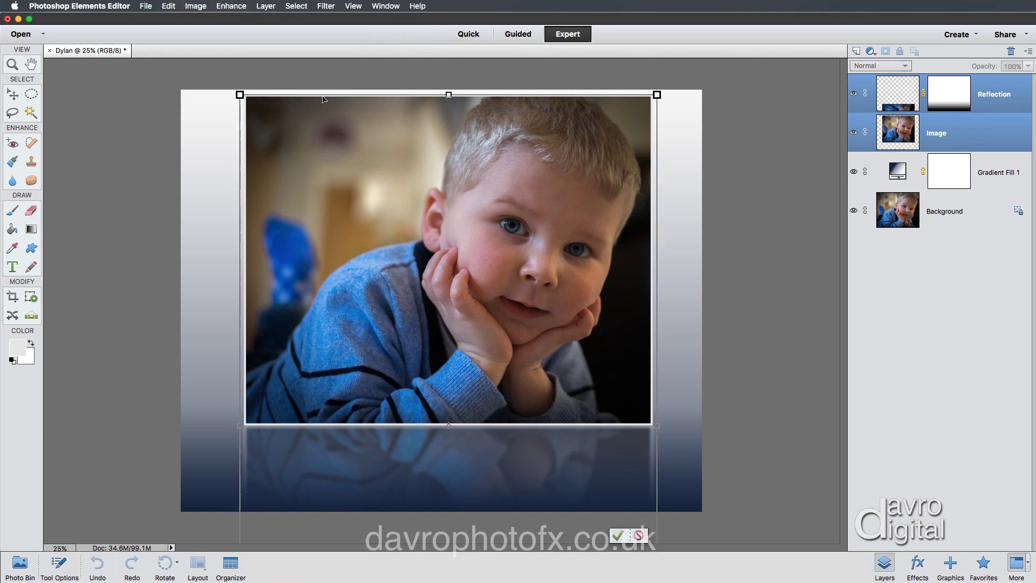
{"action": "right_click", "coordinate": [296, 107]}
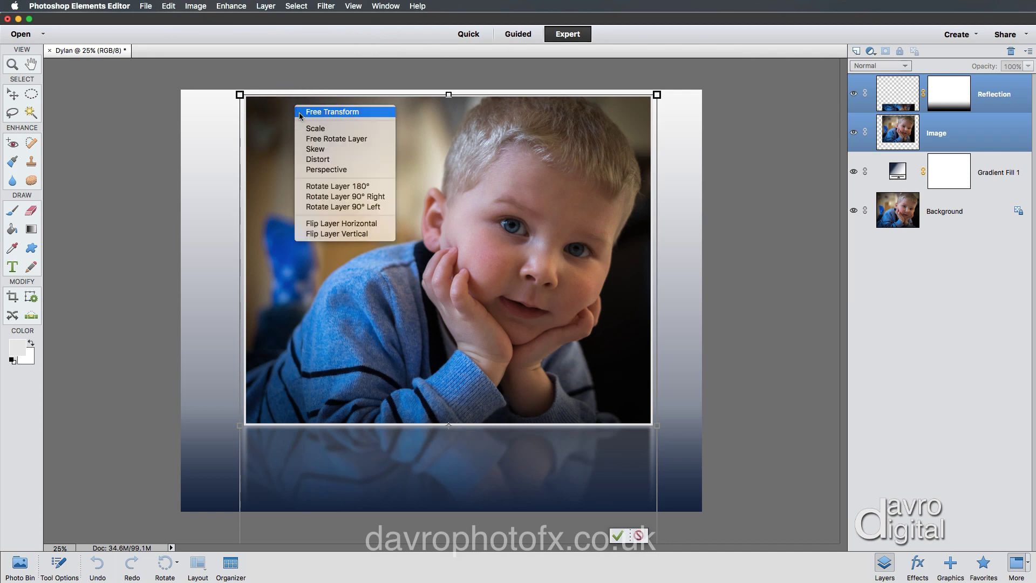
{"action": "left_click", "coordinate": [313, 170]}
{"action": "left_click_drag", "start_coordinate": [240, 95], "coordinate": [240, 109]}
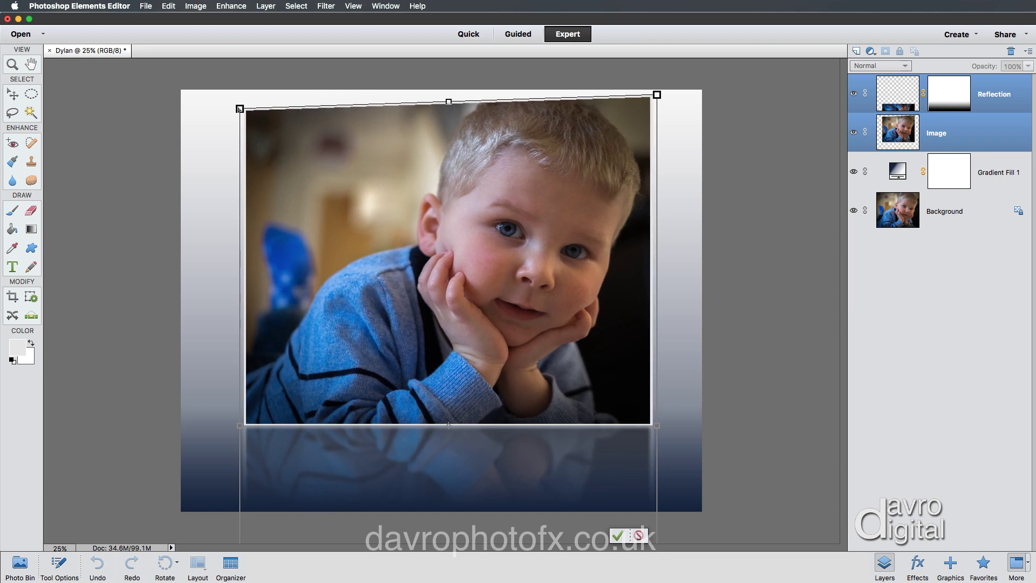
{"action": "left_click_drag", "start_coordinate": [241, 109], "coordinate": [240, 110]}
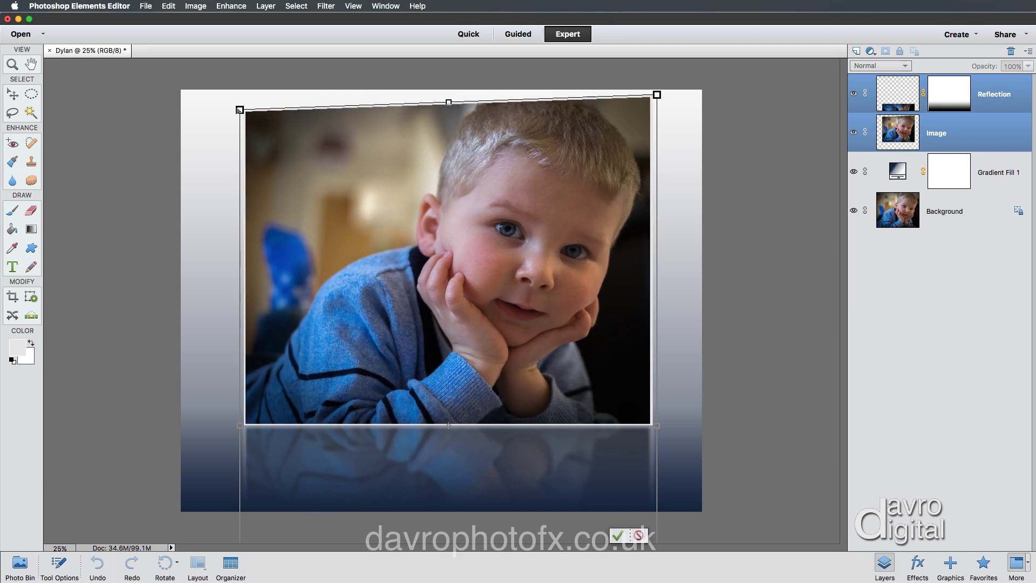
- Narrow the photo and reflection slightly from their right edge, commit the transform, and move both layers a little to the right
{"action": "left_click", "coordinate": [535, 308]}
{"action": "right_click", "coordinate": [537, 311]}
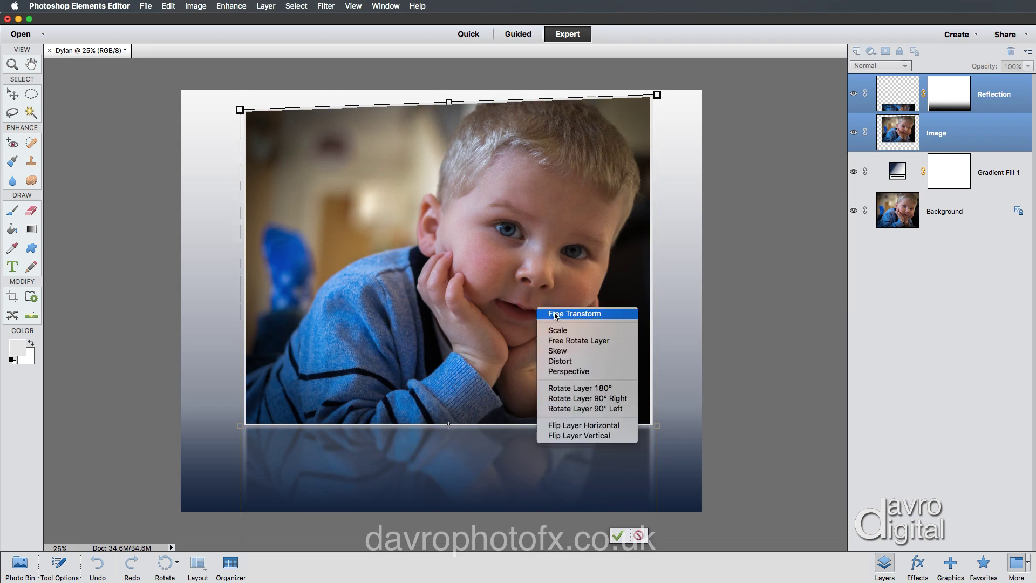
{"action": "left_click", "coordinate": [557, 315]}
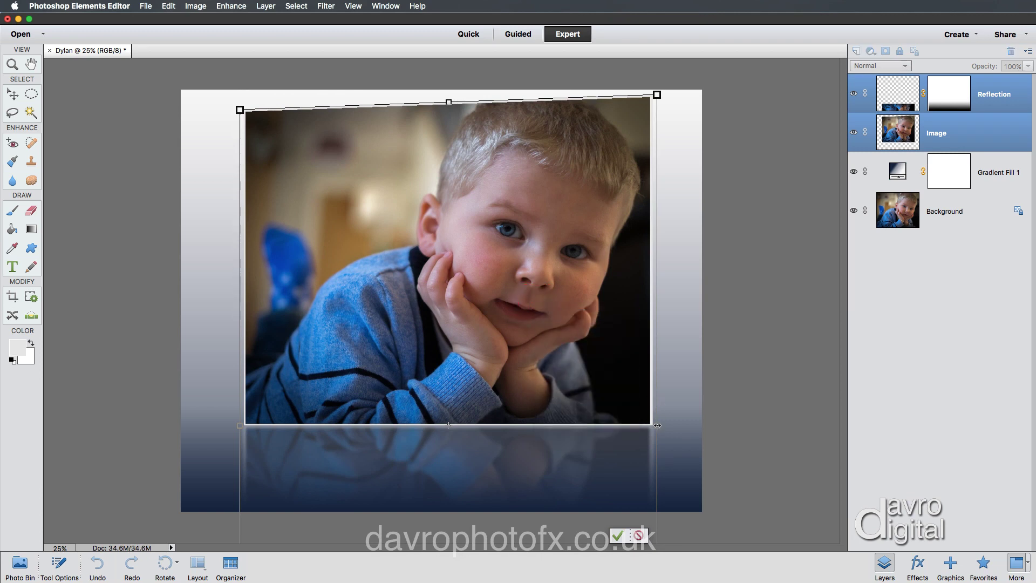
{"action": "left_click_drag", "start_coordinate": [656, 425], "coordinate": [651, 426]}
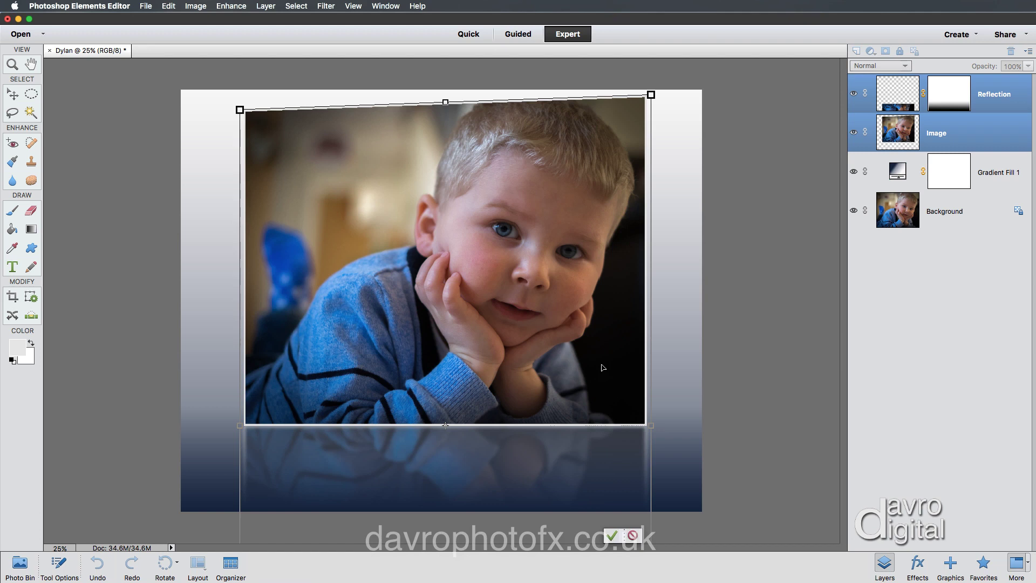
{"action": "key", "text": "Return"}
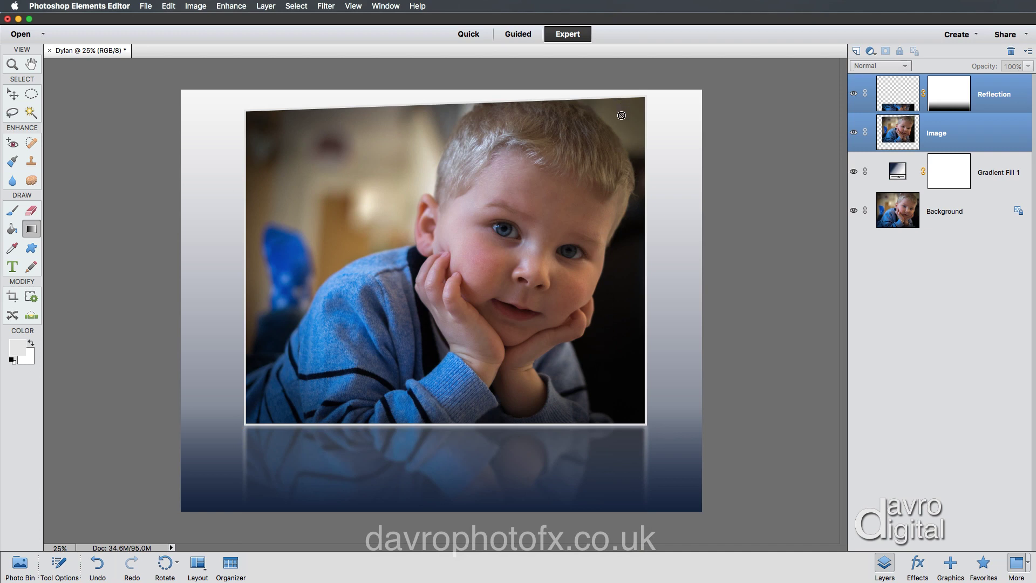
{"action": "left_click", "coordinate": [12, 94]}
{"action": "left_click_drag", "start_coordinate": [380, 252], "coordinate": [395, 250]}
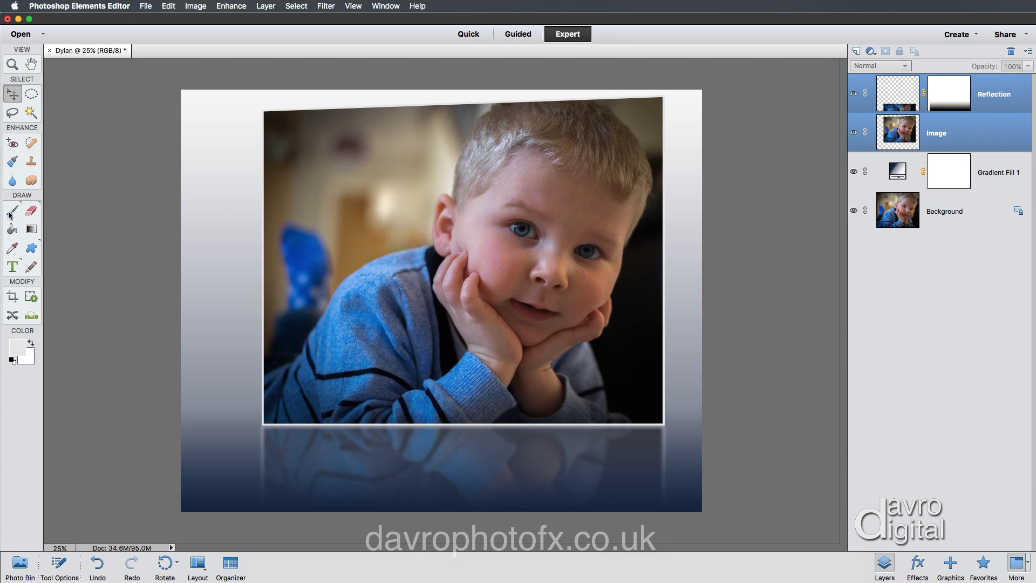
- Crop the canvas to add a thin strip above the photo and trim a narrow strip off the left edge
{"action": "left_click", "coordinate": [10, 299]}
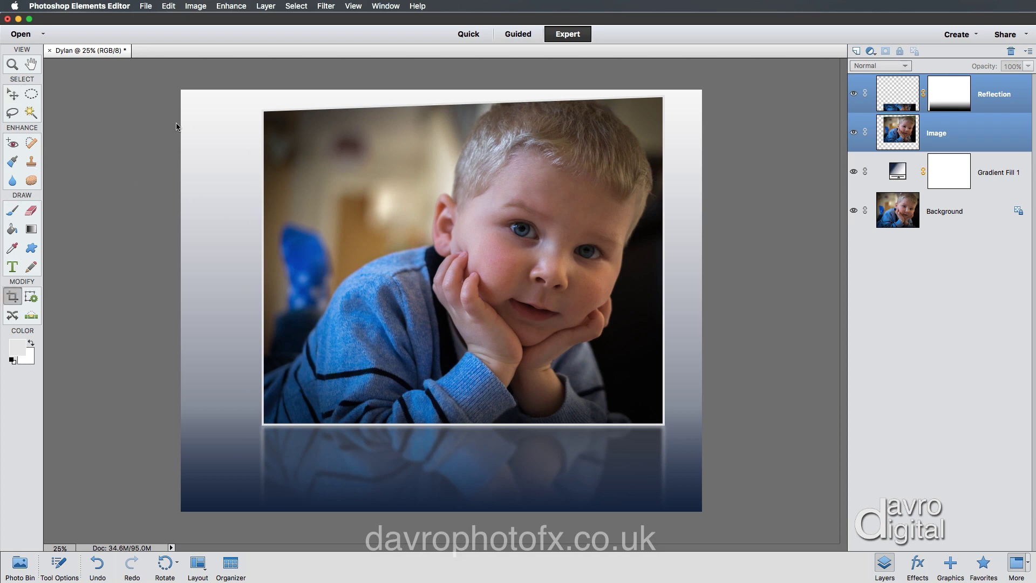
{"action": "left_click_drag", "start_coordinate": [307, 172], "coordinate": [707, 508]}
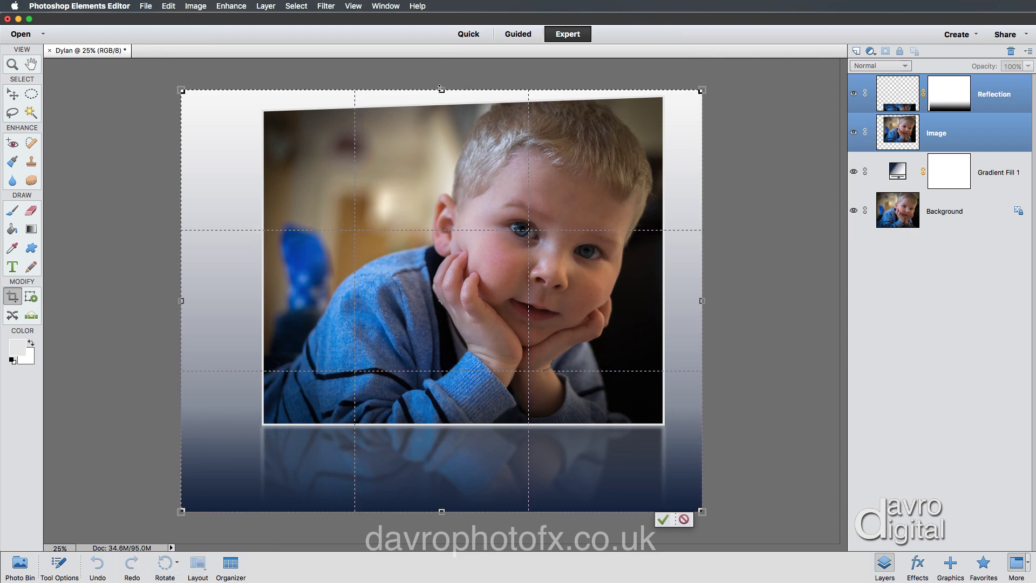
{"action": "left_click_drag", "start_coordinate": [442, 84], "coordinate": [443, 78]}
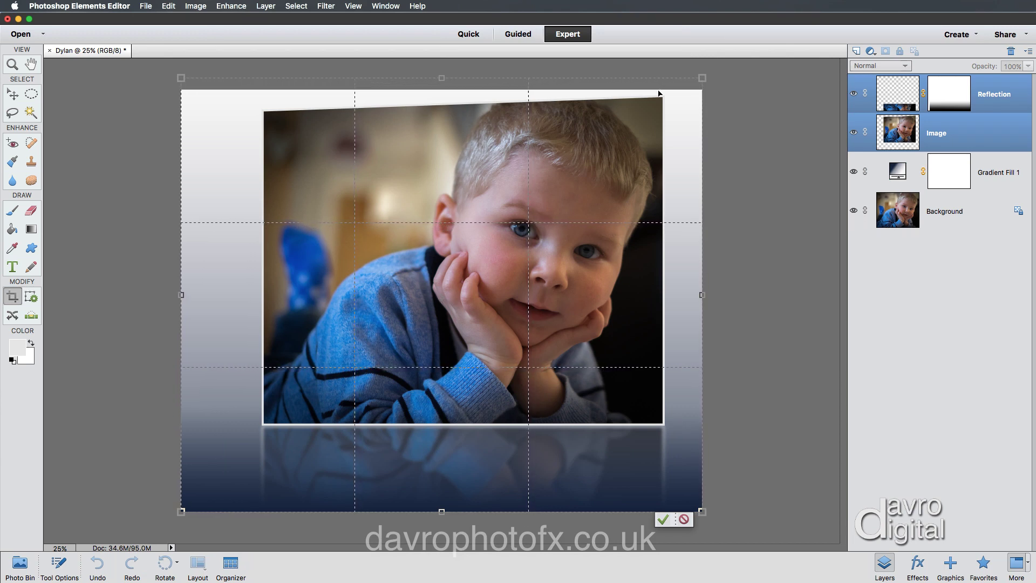
{"action": "left_click_drag", "start_coordinate": [181, 295], "coordinate": [190, 296]}
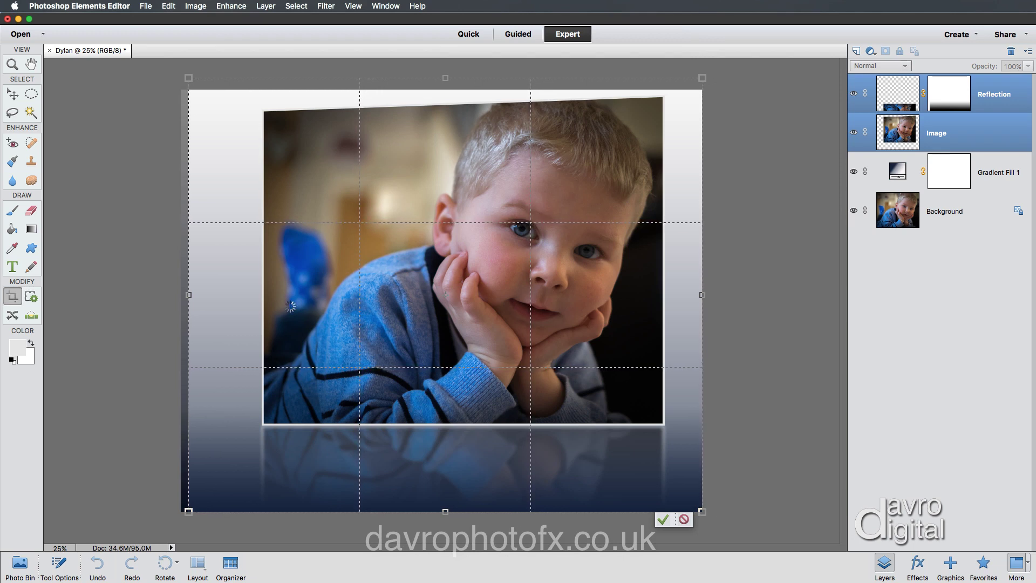
{"action": "key", "text": "Return"}
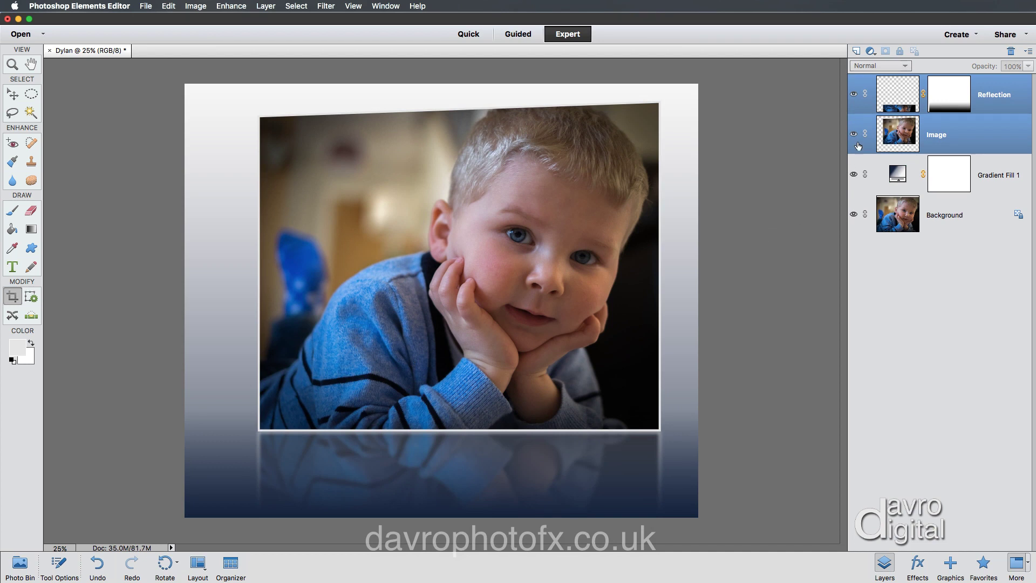
- Link the Reflection and Image layers, select only the Image layer, and nudge the linked pair slightly right
{"action": "left_click", "coordinate": [866, 96]}
{"action": "left_click", "coordinate": [13, 96]}
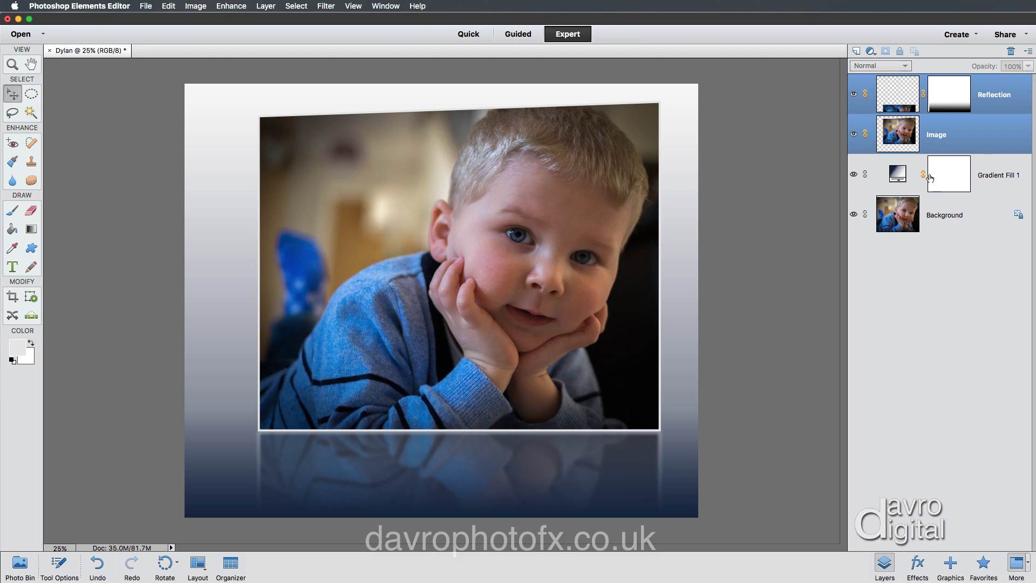
{"action": "left_click", "coordinate": [970, 139]}
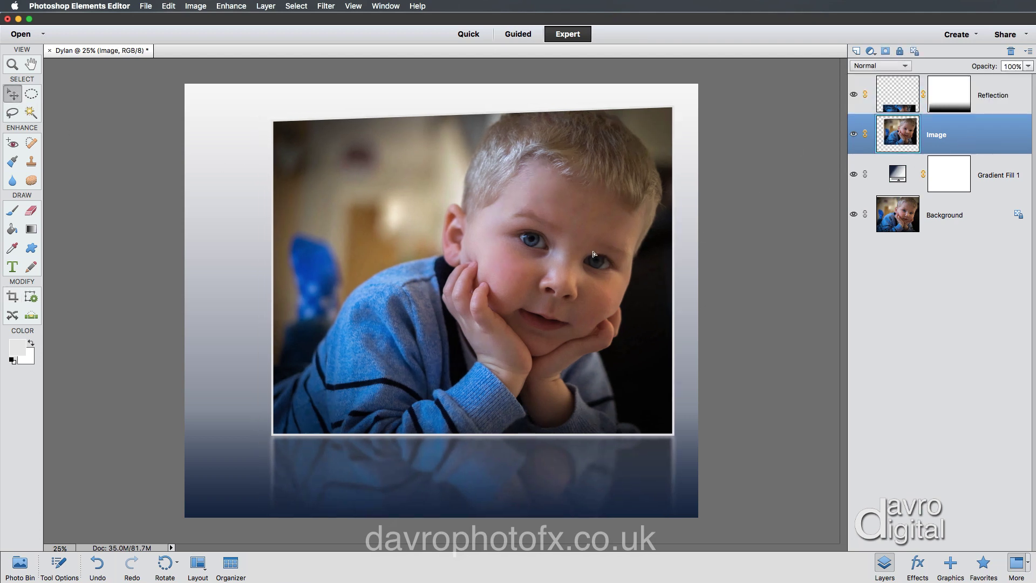
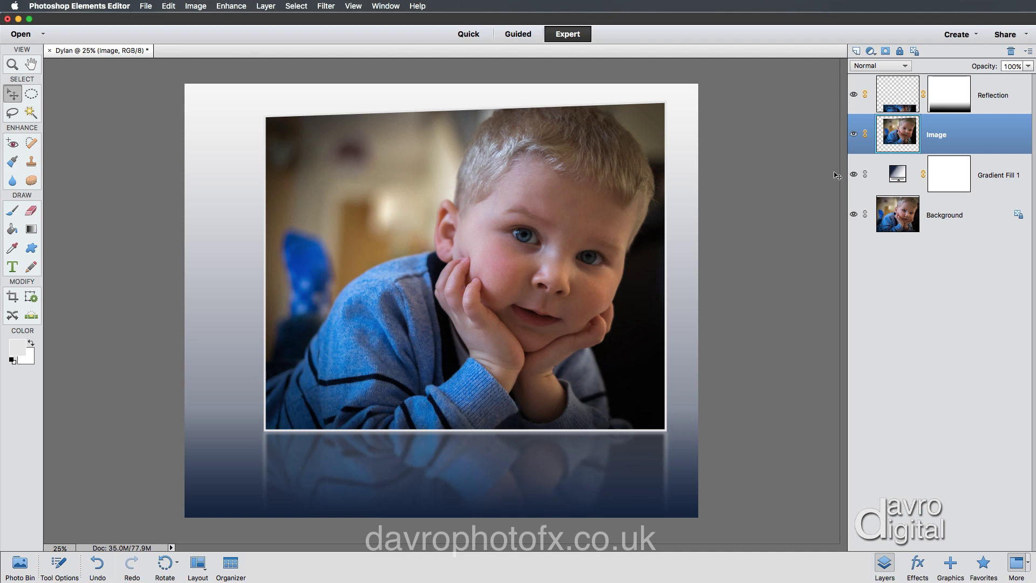
- Apply the third Drop Shadows style in the first row to the Image layer
{"action": "left_click", "coordinate": [918, 565]}
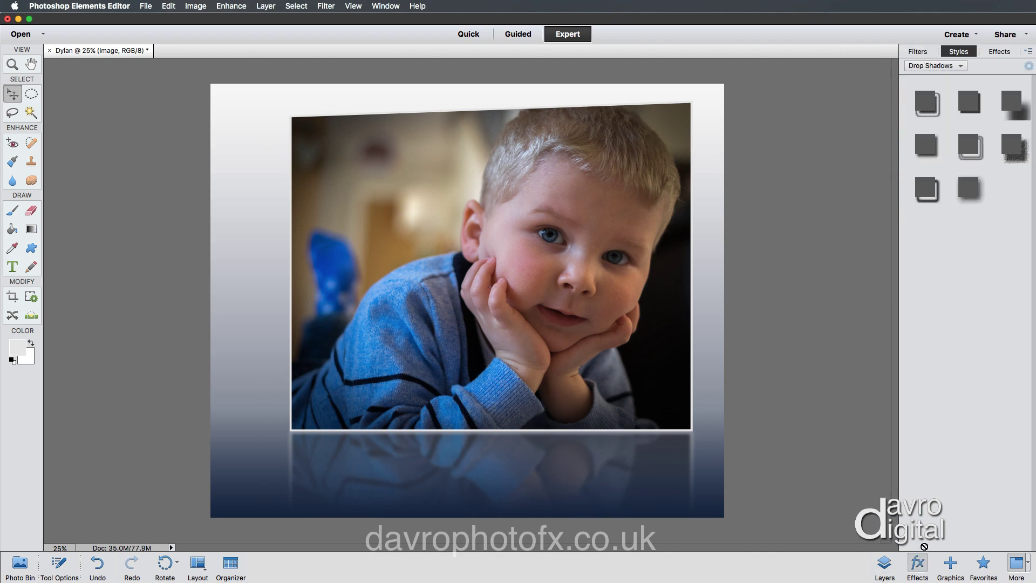
{"action": "left_click", "coordinate": [923, 52]}
{"action": "left_click", "coordinate": [963, 53]}
{"action": "left_click", "coordinate": [941, 66]}
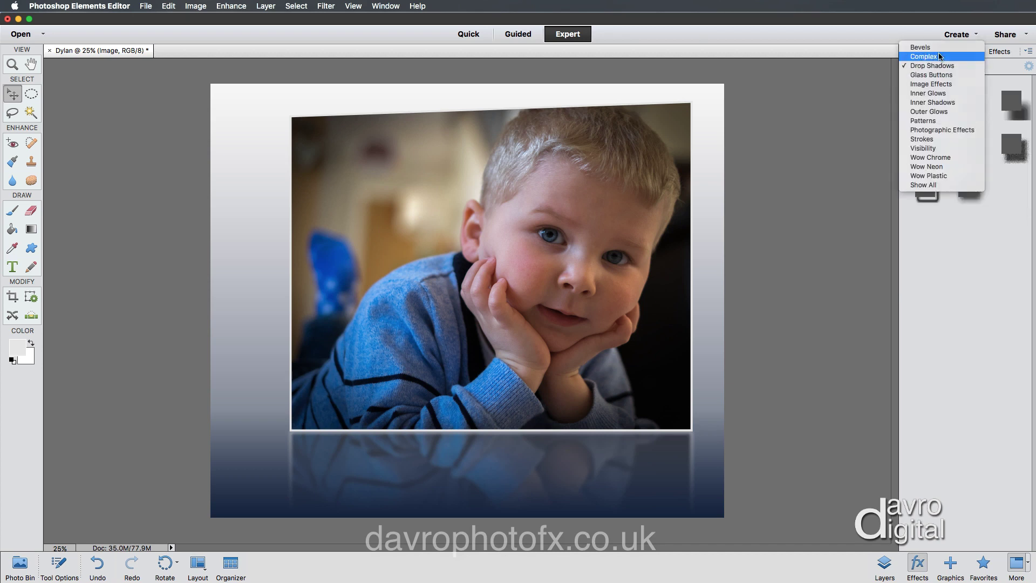
{"action": "left_click", "coordinate": [939, 66]}
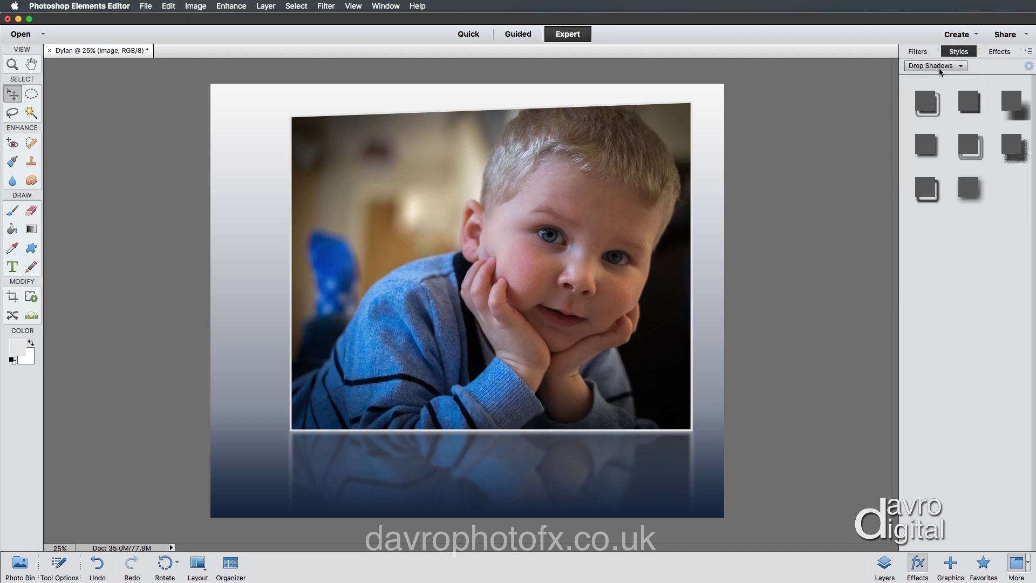
{"action": "left_click", "coordinate": [1012, 100]}
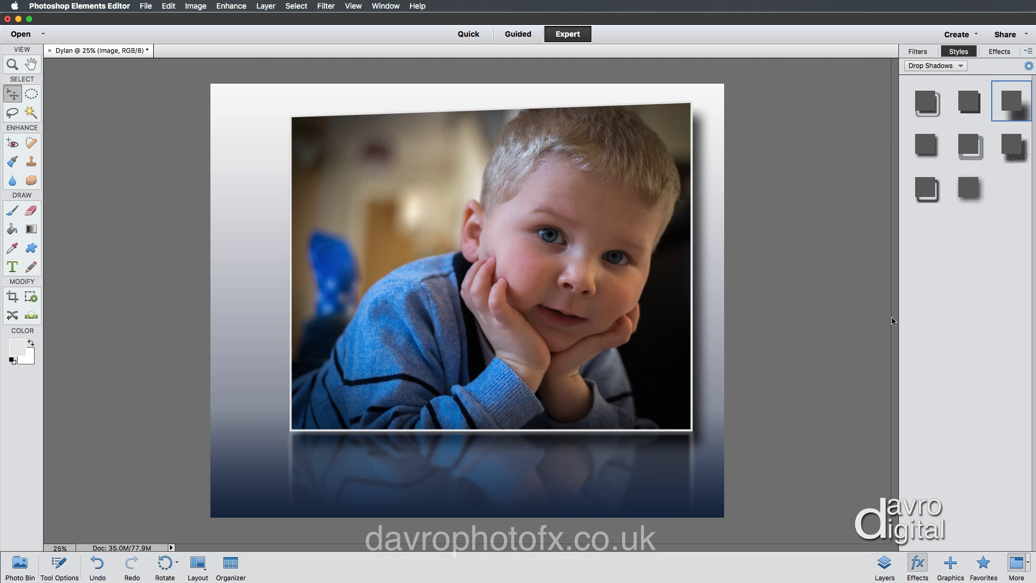
- Set the Image layer's drop shadow to a -125° lighting angle, 62 px size, 53 px distance and 27% opacity
{"action": "left_click", "coordinate": [884, 564]}
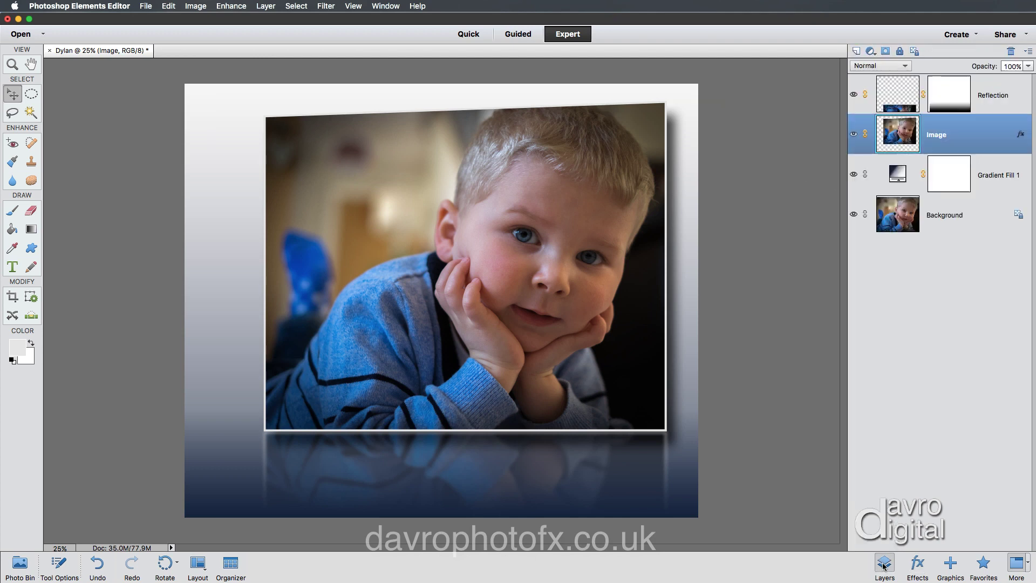
{"action": "double_click", "coordinate": [1021, 135]}
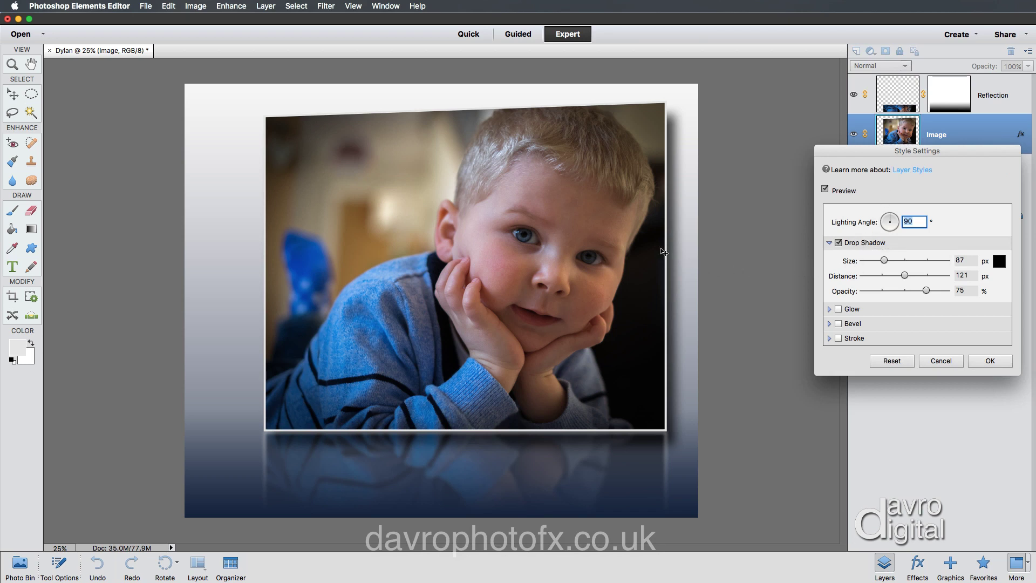
{"action": "left_click_drag", "start_coordinate": [664, 251], "coordinate": [667, 248]}
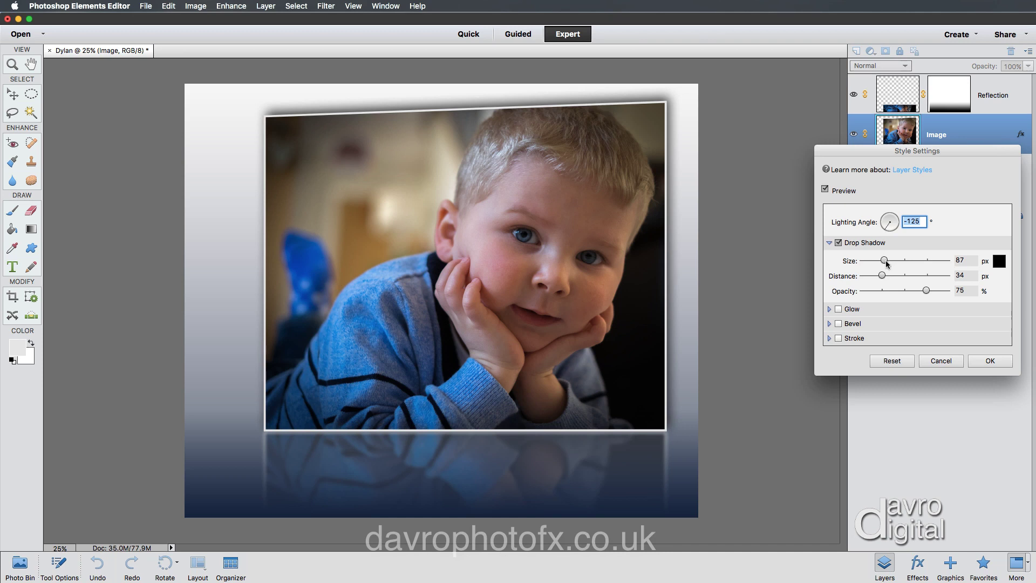
{"action": "mouse_move", "coordinate": [887, 260]}
{"action": "left_mouse_down"}
{"action": "mouse_move", "coordinate": [913, 264]}
{"action": "mouse_move", "coordinate": [870, 264]}
{"action": "mouse_move", "coordinate": [880, 264]}
{"action": "left_mouse_up"}
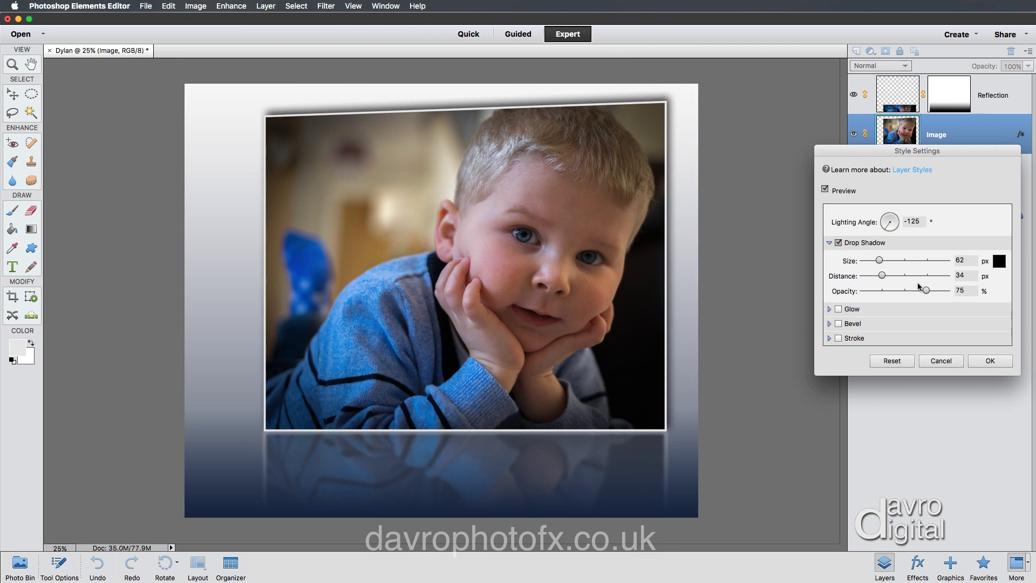
{"action": "left_click_drag", "start_coordinate": [883, 277], "coordinate": [892, 277]}
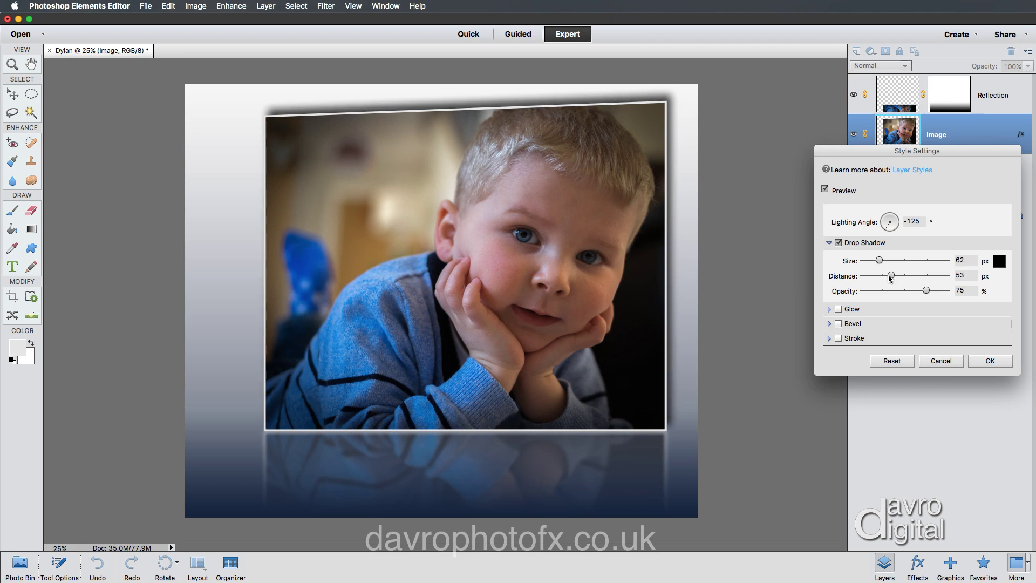
{"action": "left_click_drag", "start_coordinate": [928, 293], "coordinate": [887, 292]}
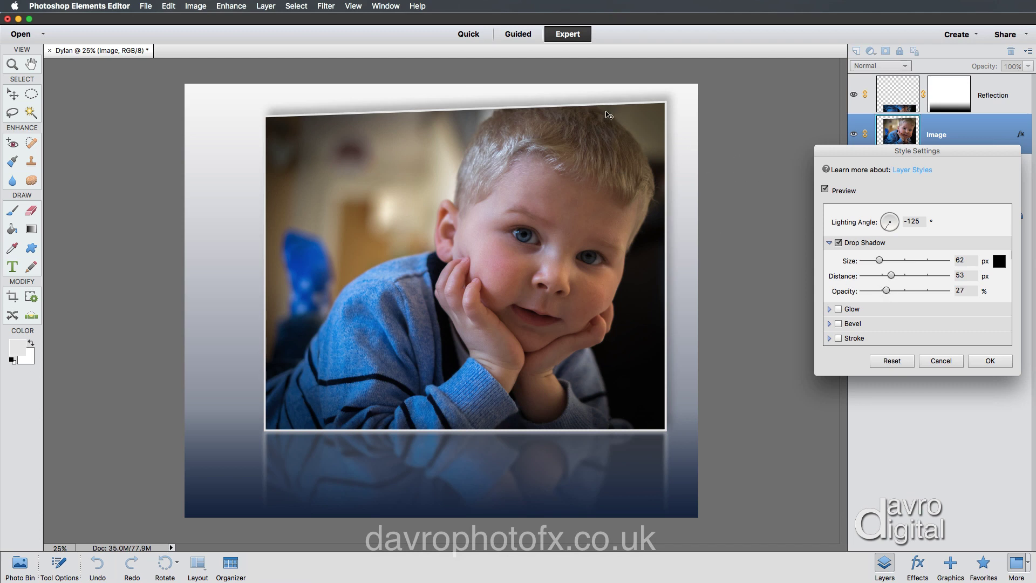
- Reposition the shadow to a -153° lighting angle and 26 px distance, compare with the shadow off and on, and accept the style settings
{"action": "left_click_drag", "start_coordinate": [608, 116], "coordinate": [612, 114]}
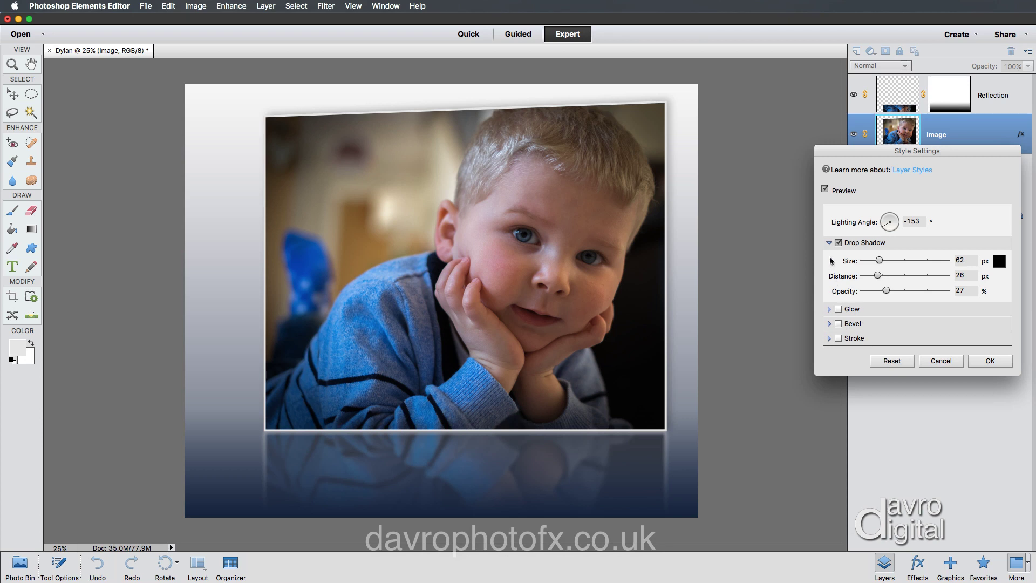
{"action": "left_click", "coordinate": [838, 243]}
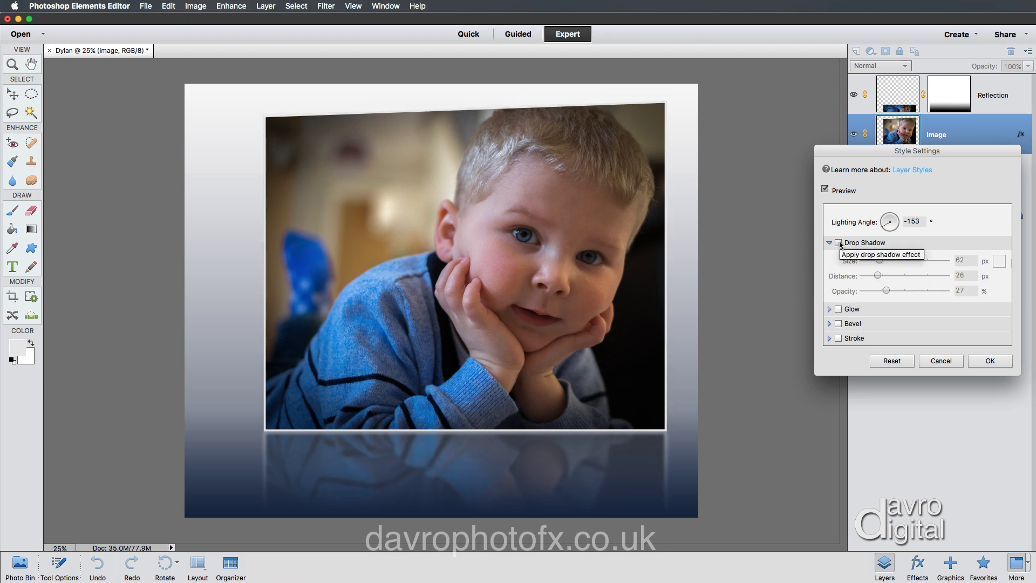
{"action": "left_click", "coordinate": [839, 243]}
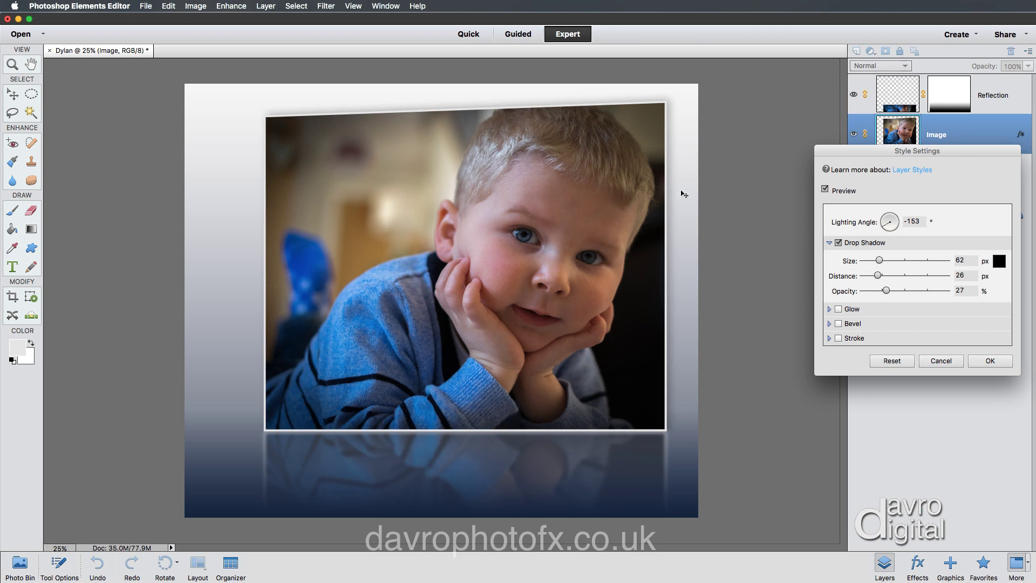
{"action": "left_click", "coordinate": [980, 362]}
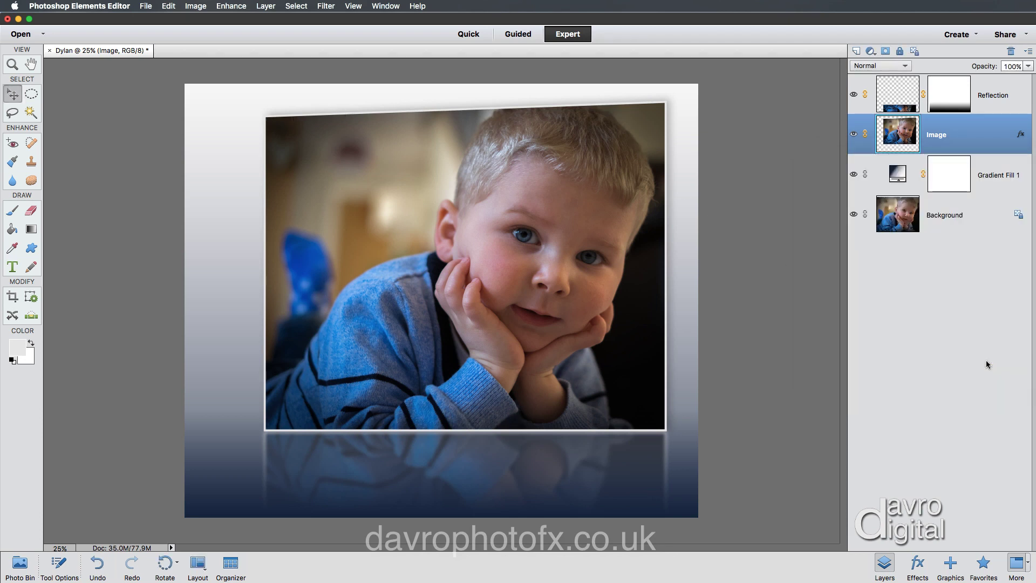
- Change the area surrounding the canvas to black, hide the side panels, and enlarge the finished image to about 27.4%
{"action": "right_click", "coordinate": [745, 190]}
{"action": "left_click", "coordinate": [768, 208]}
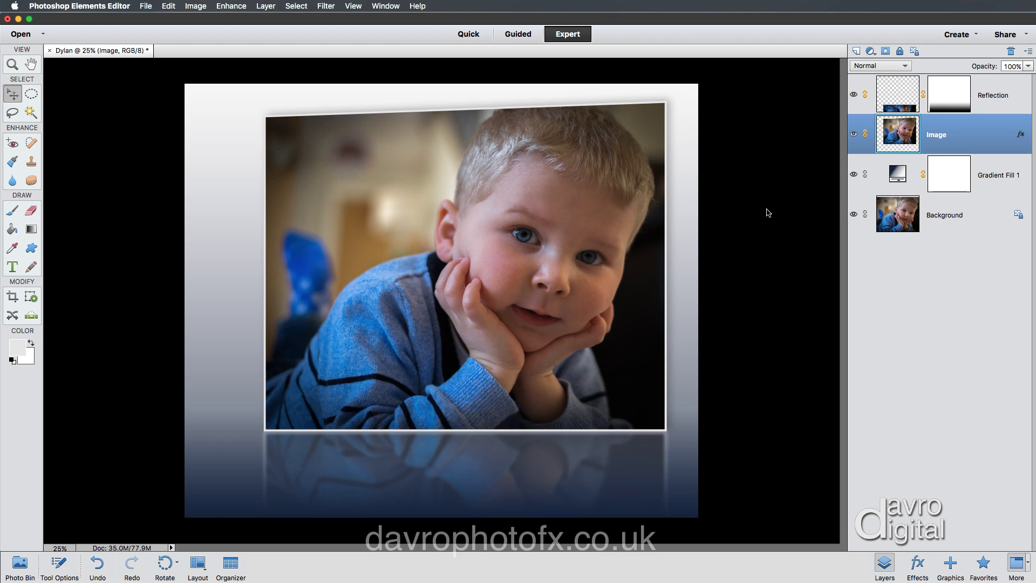
{"action": "key", "text": "Tab"}
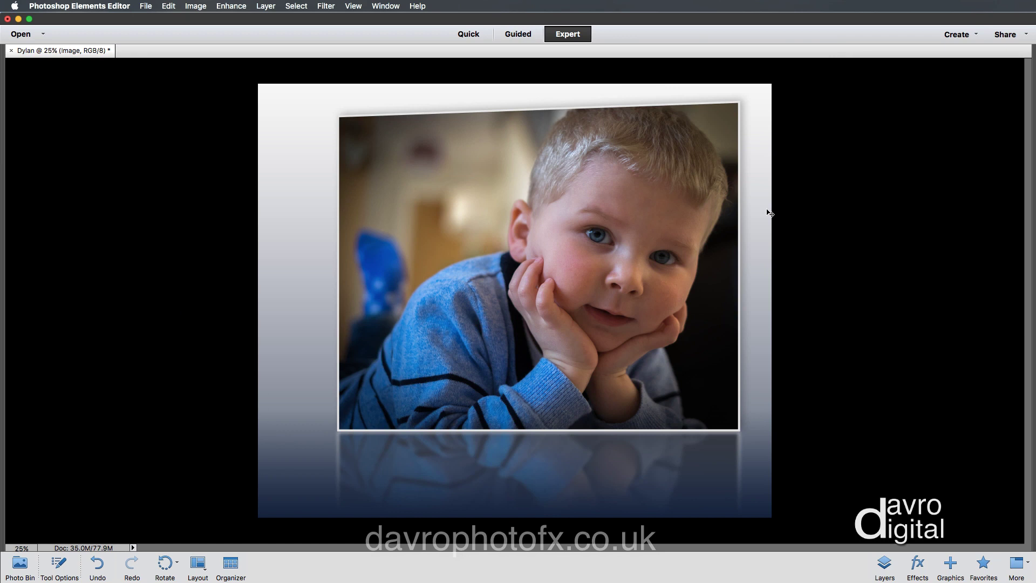
{"action": "scroll", "coordinate": [769, 213], "scroll_direction": "up", "scroll_amount": 1}
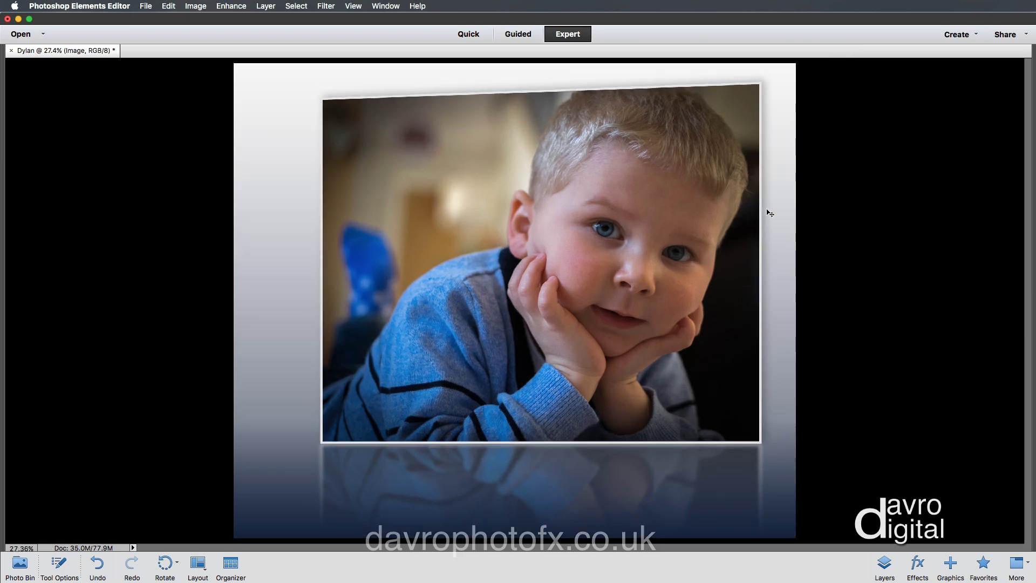